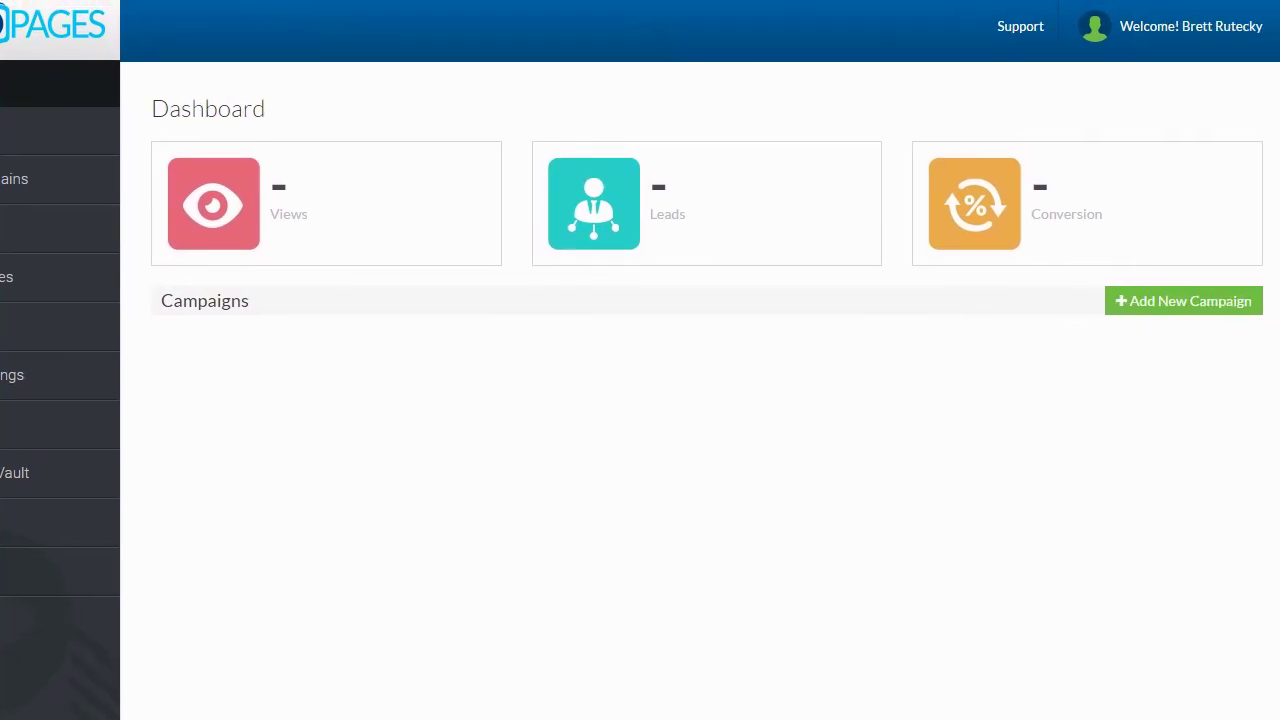
Add a new campaign named 'My Test'
{"action": "left_click", "coordinate": [1211, 296]}
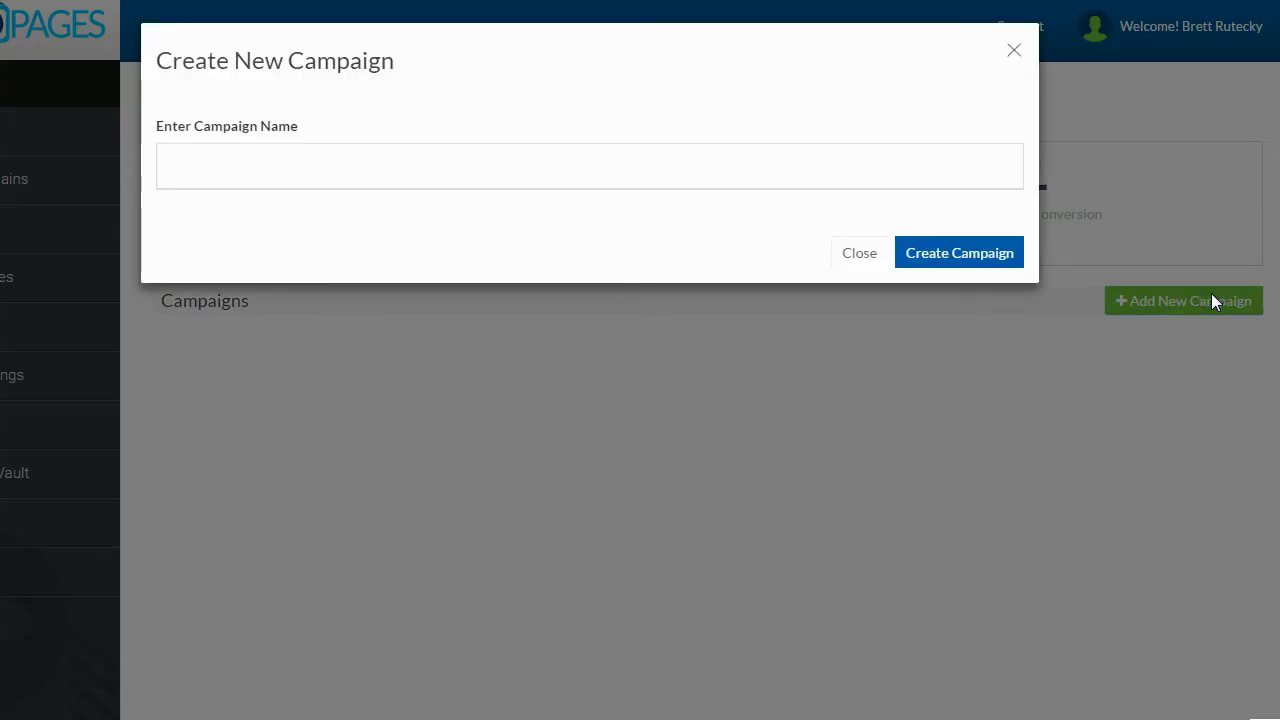
{"action": "left_click", "coordinate": [283, 165]}
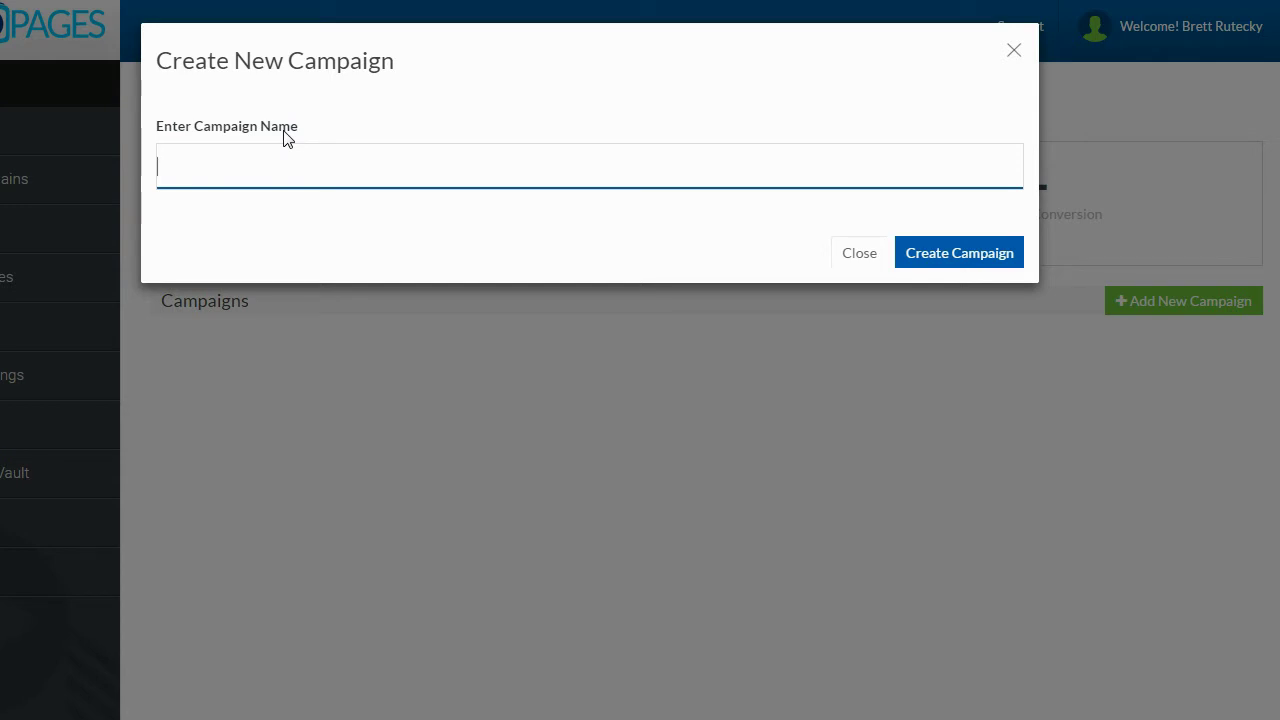
{"action": "type", "text": "My Test"}
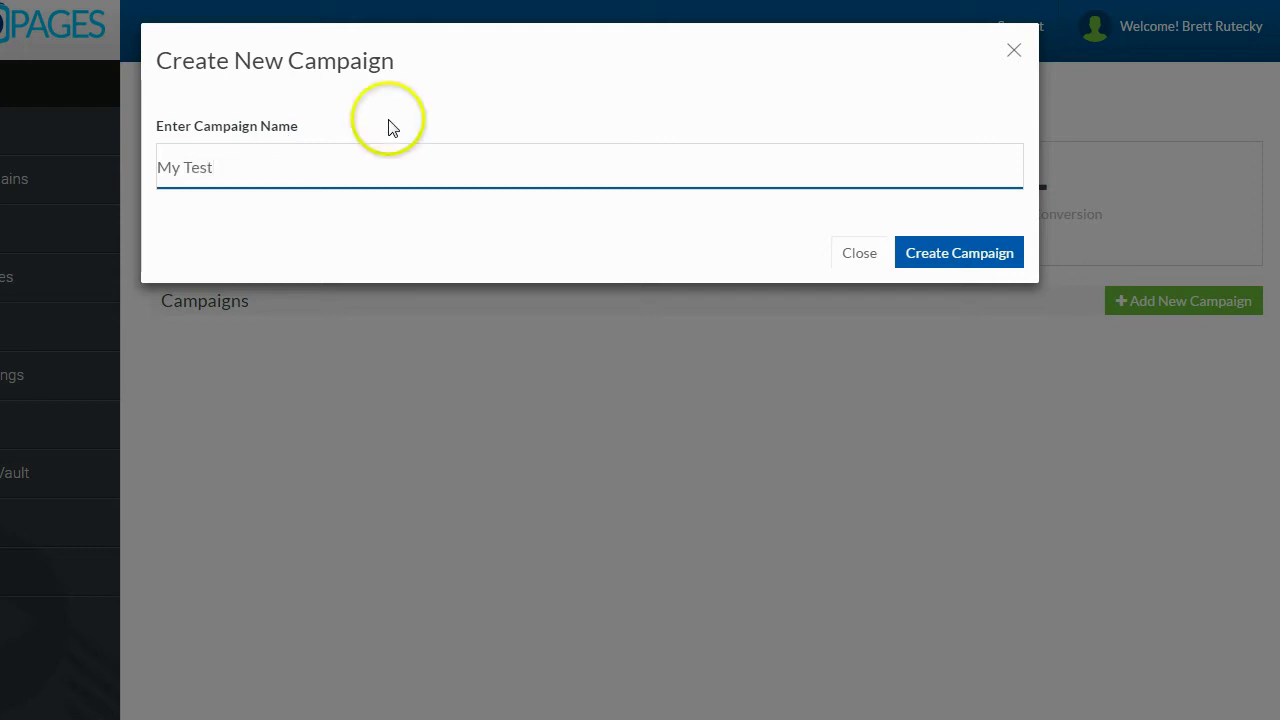
{"action": "left_click", "coordinate": [930, 253]}
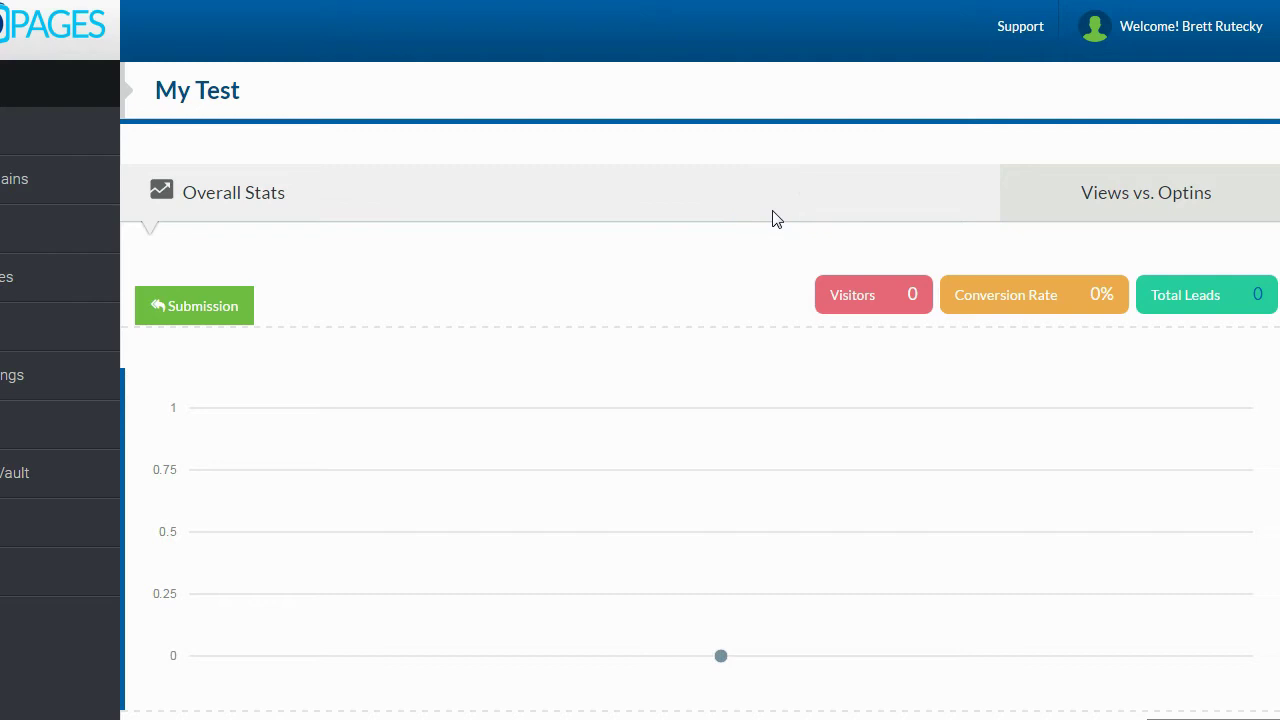
{"action": "left_click", "coordinate": [314, 343]}
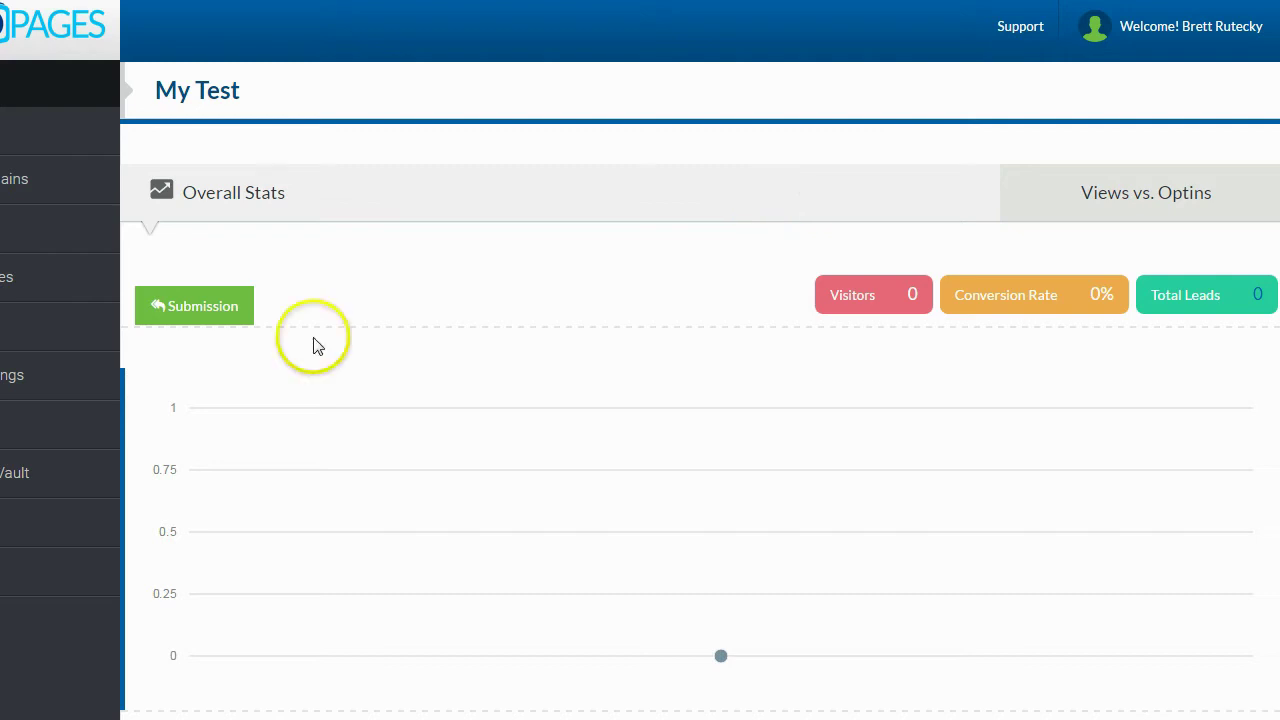
{"action": "left_click", "coordinate": [314, 206]}
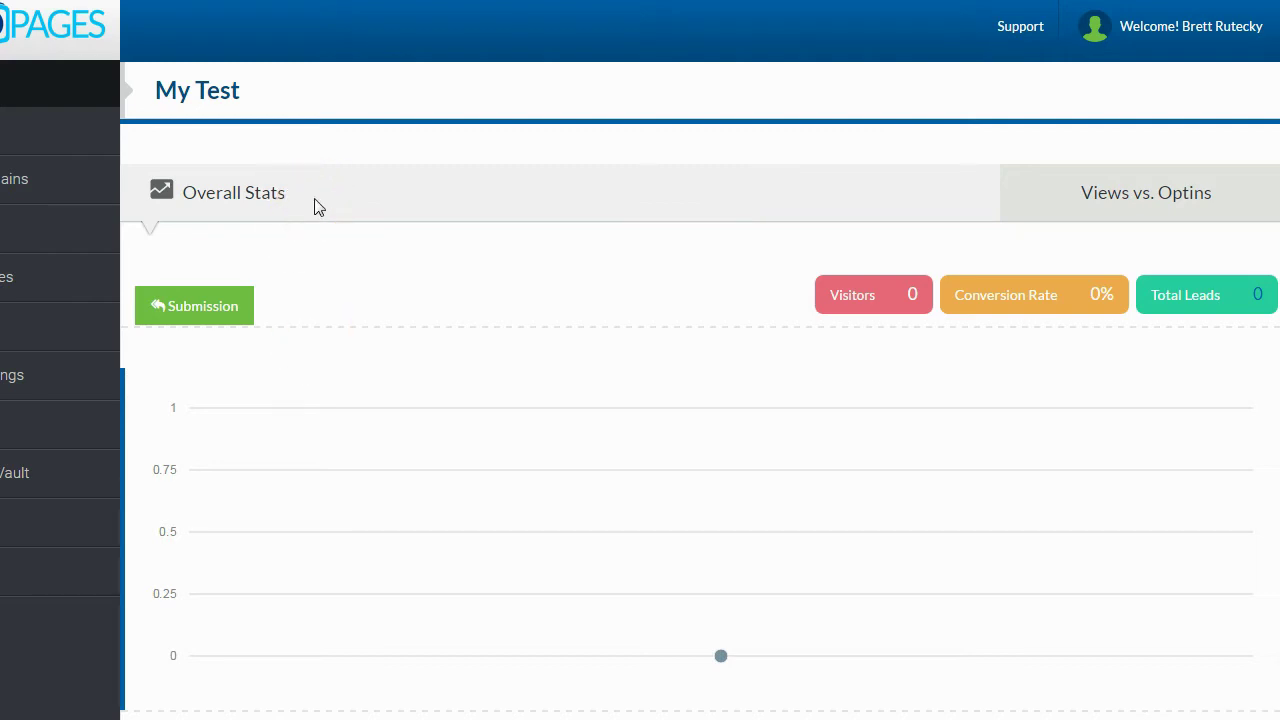
{"action": "left_click", "coordinate": [585, 203]}
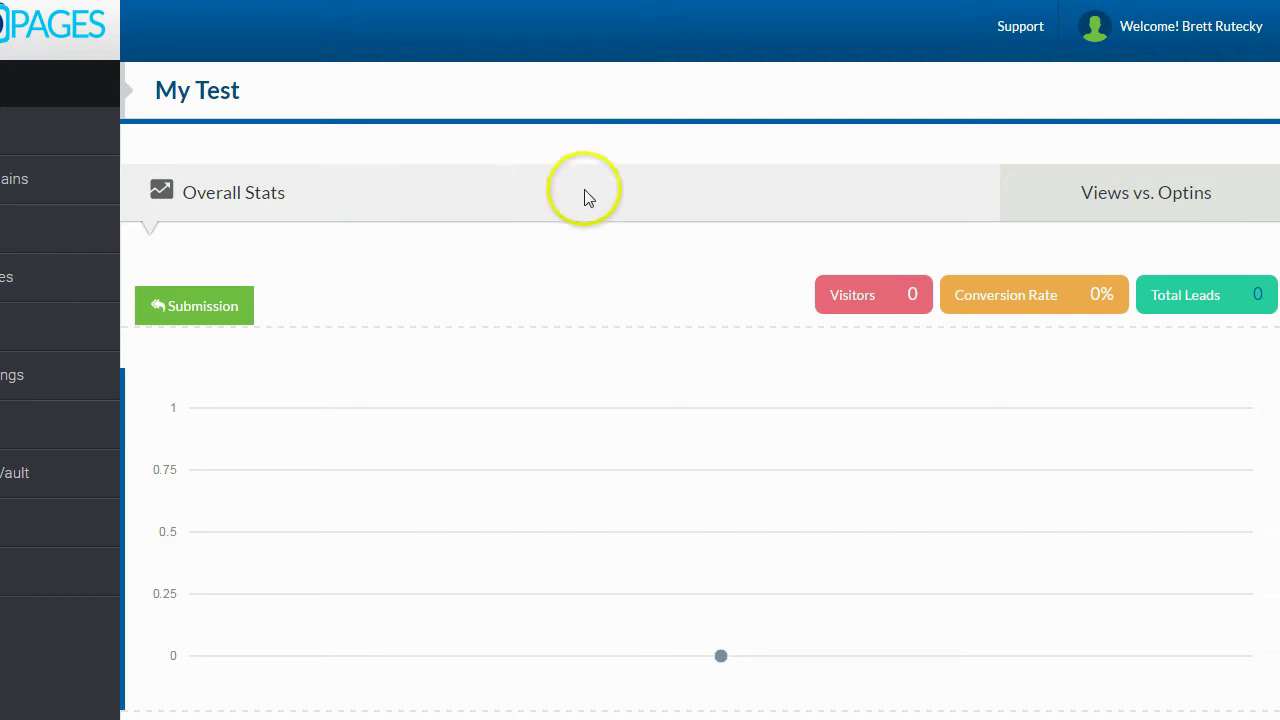
{"action": "scroll", "coordinate": [587, 205], "scroll_direction": "down", "scroll_amount": 2}
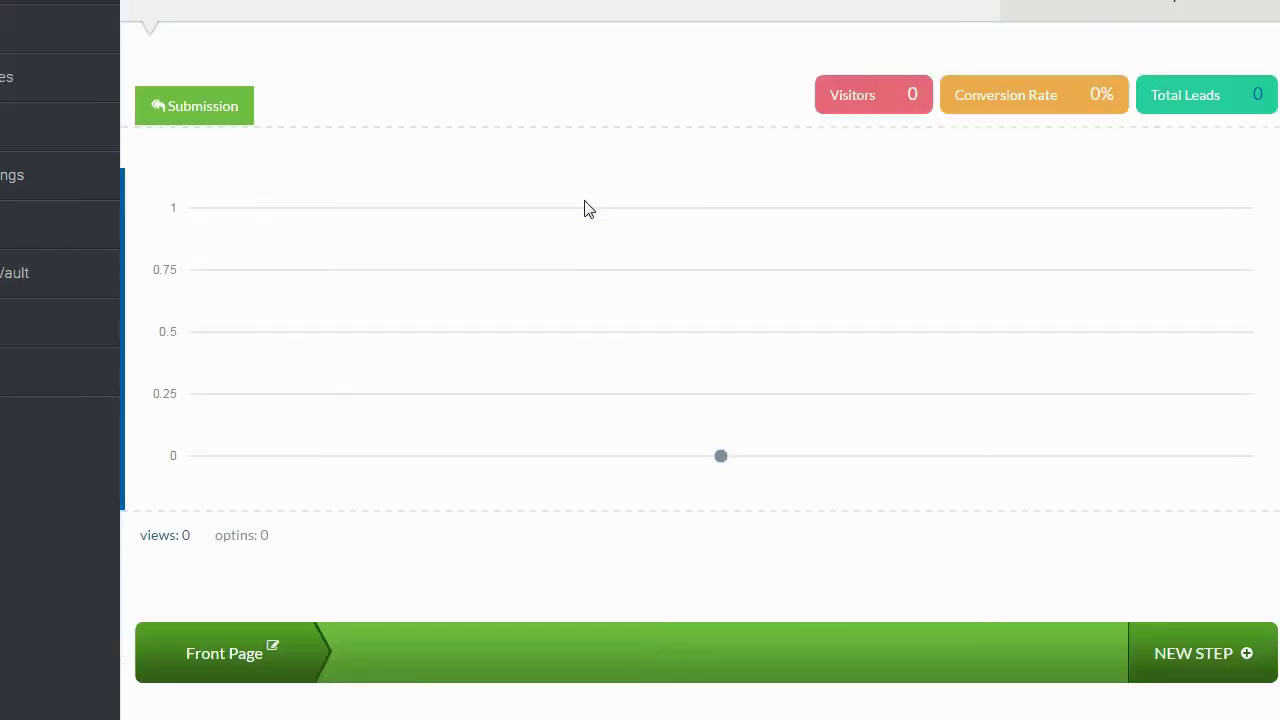
{"action": "scroll", "coordinate": [588, 208], "scroll_direction": "up", "scroll_amount": 2}
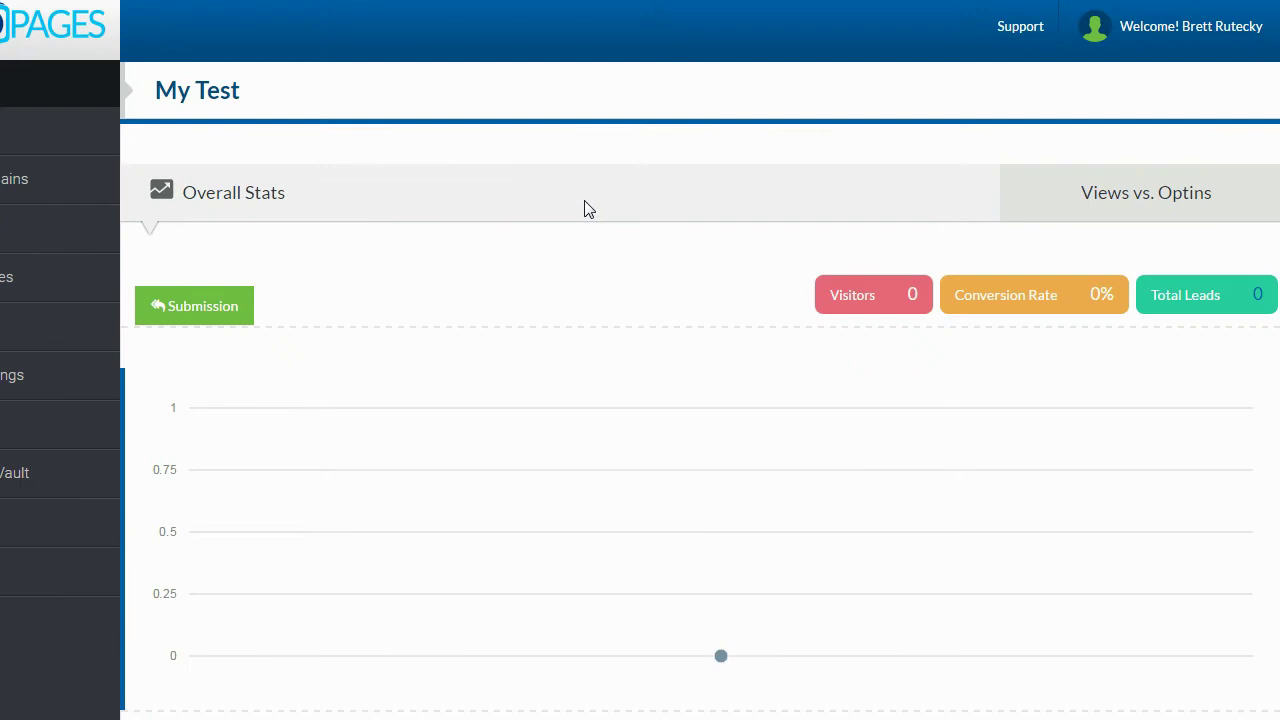
{"action": "scroll", "coordinate": [587, 208], "scroll_direction": "down", "scroll_amount": 5}
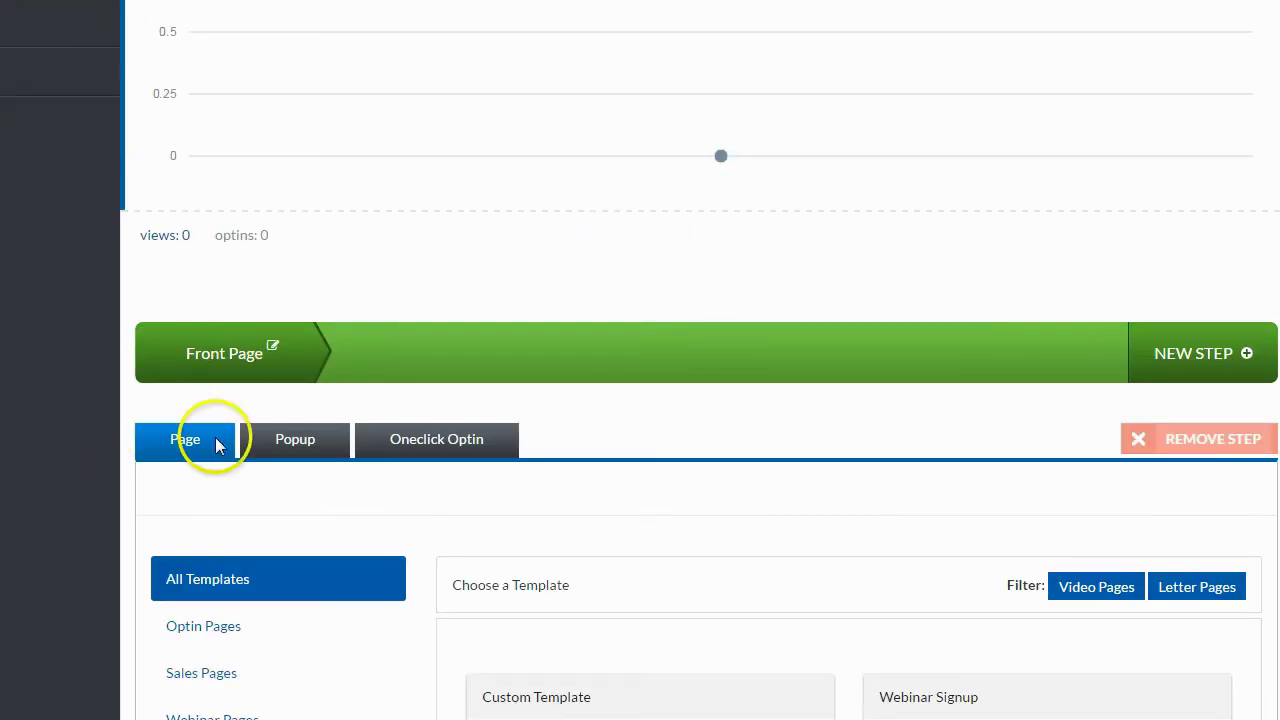
{"action": "scroll", "coordinate": [400, 514], "scroll_direction": "up", "scroll_amount": 4}
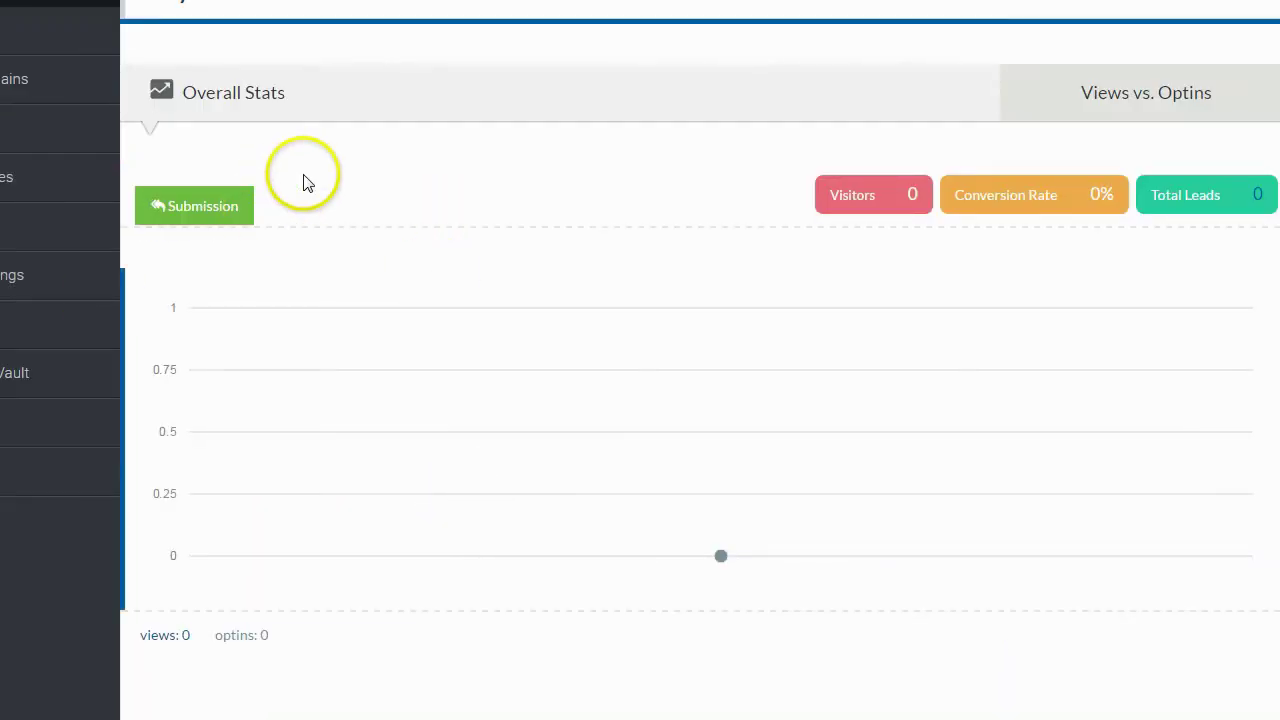
{"action": "scroll", "coordinate": [360, 122], "scroll_direction": "down", "scroll_amount": 2}
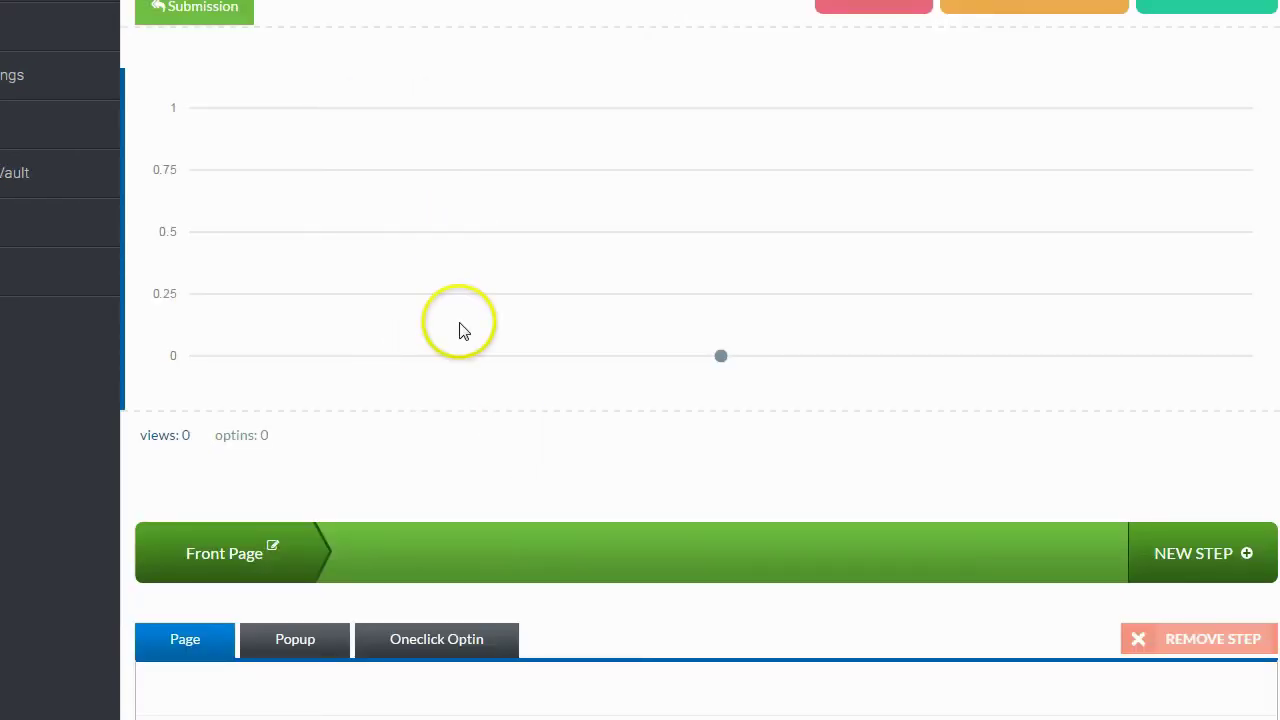
{"action": "scroll", "coordinate": [457, 329], "scroll_direction": "up", "scroll_amount": 3}
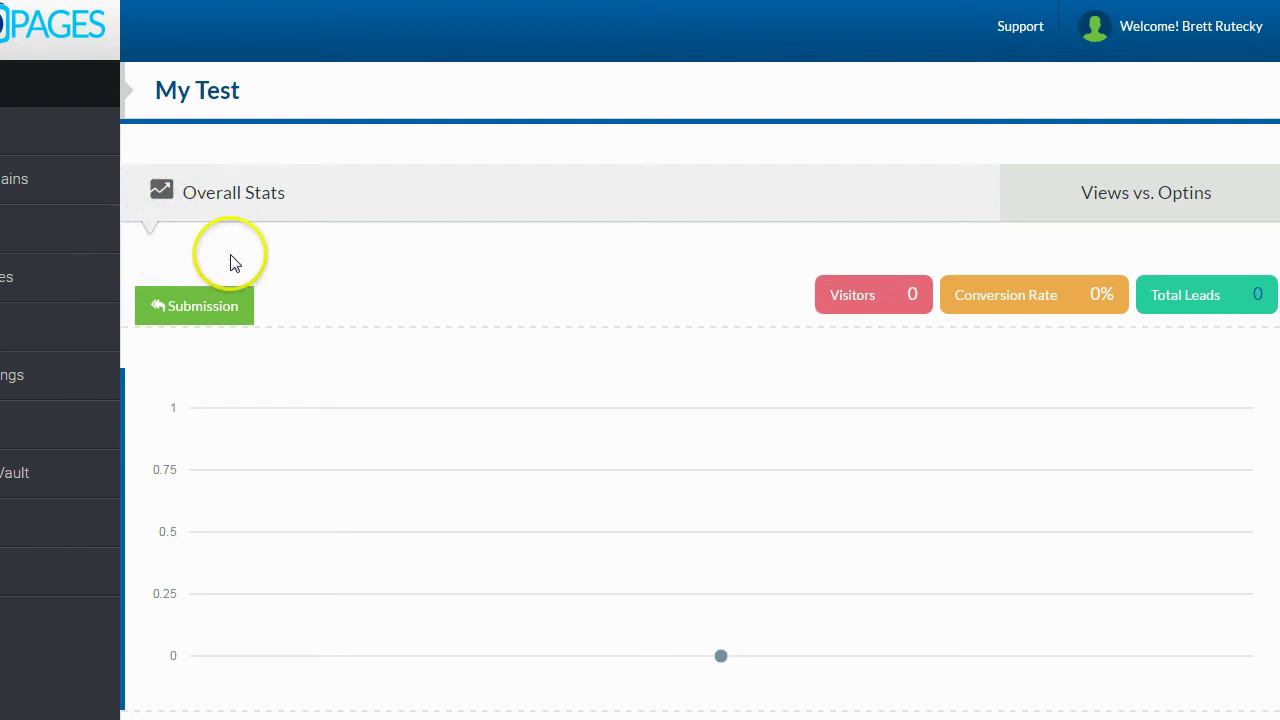
{"action": "scroll", "coordinate": [238, 258], "scroll_direction": "down", "scroll_amount": 4}
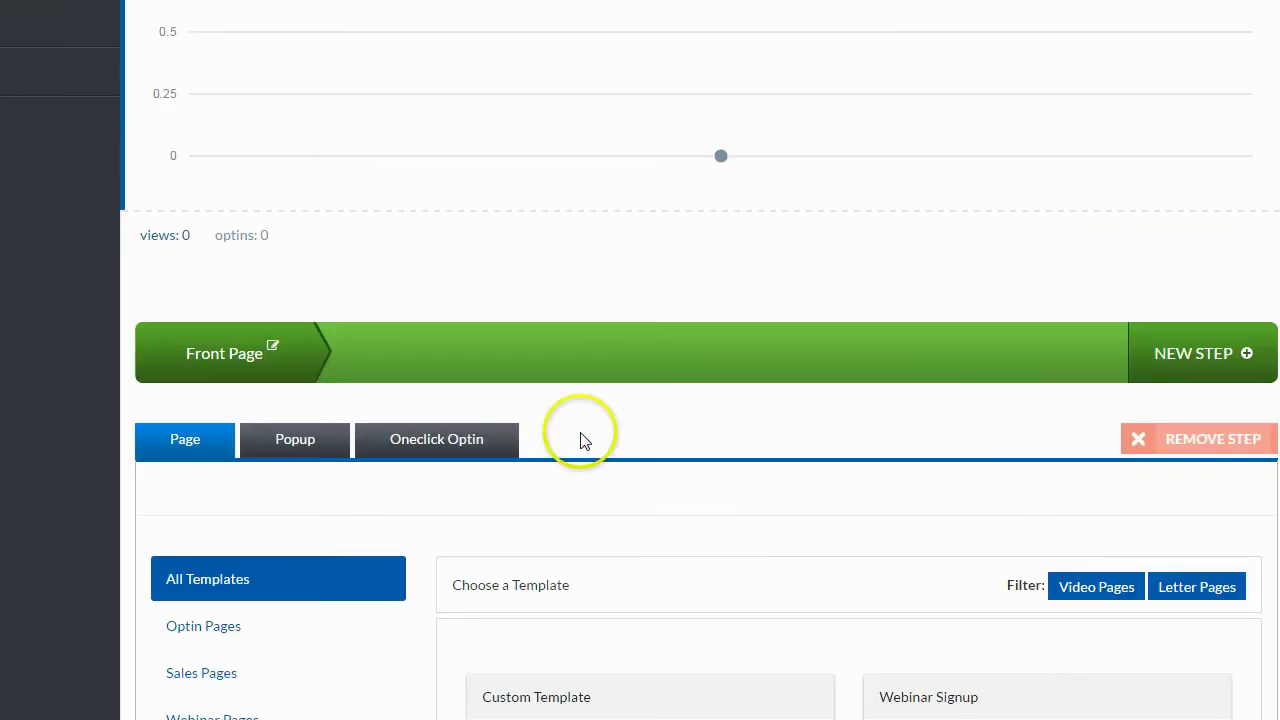
Build the Front Page from the Webinar Registration template
{"action": "scroll", "coordinate": [594, 417], "scroll_direction": "down", "scroll_amount": 4}
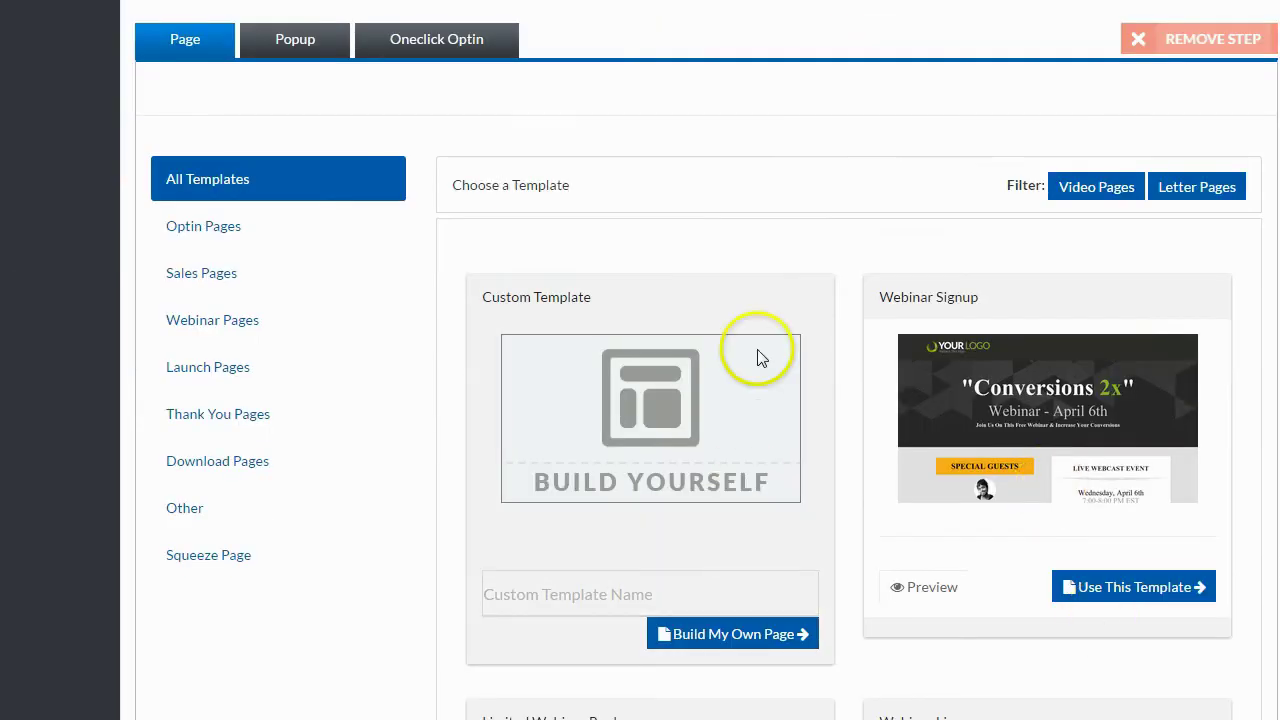
{"action": "scroll", "coordinate": [818, 425], "scroll_direction": "down", "scroll_amount": 5}
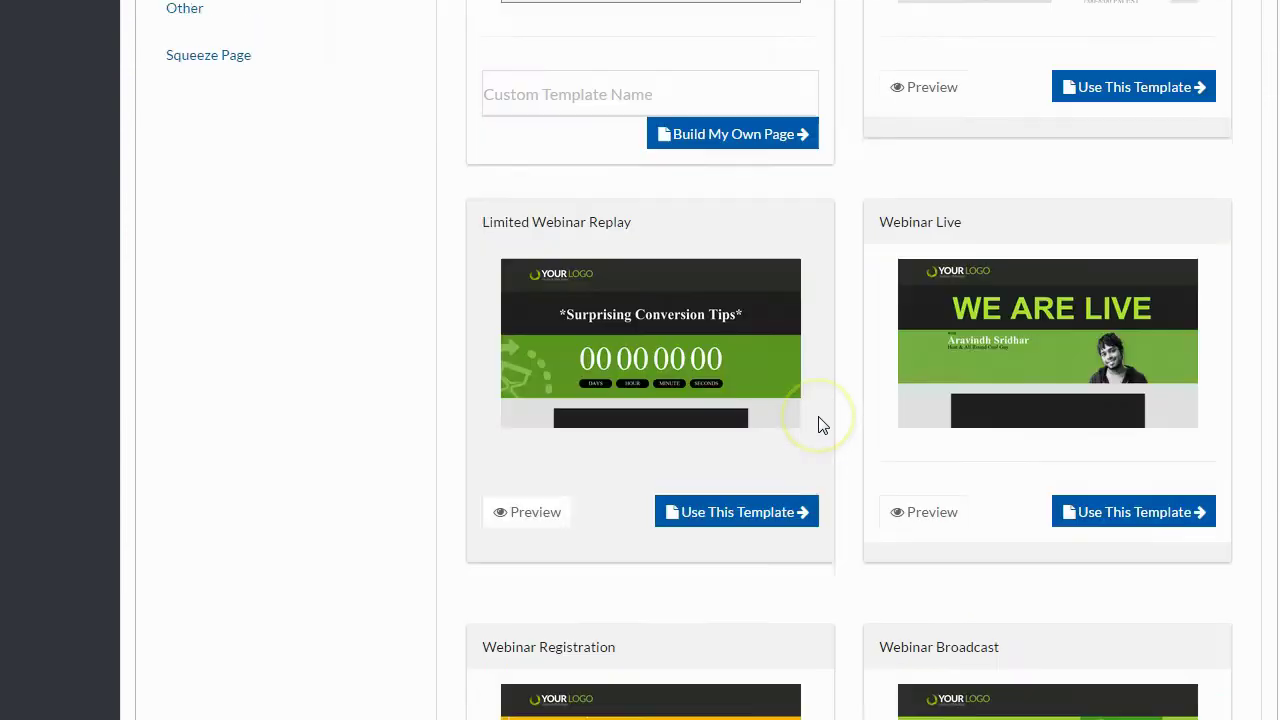
{"action": "scroll", "coordinate": [818, 425], "scroll_direction": "down", "scroll_amount": 3}
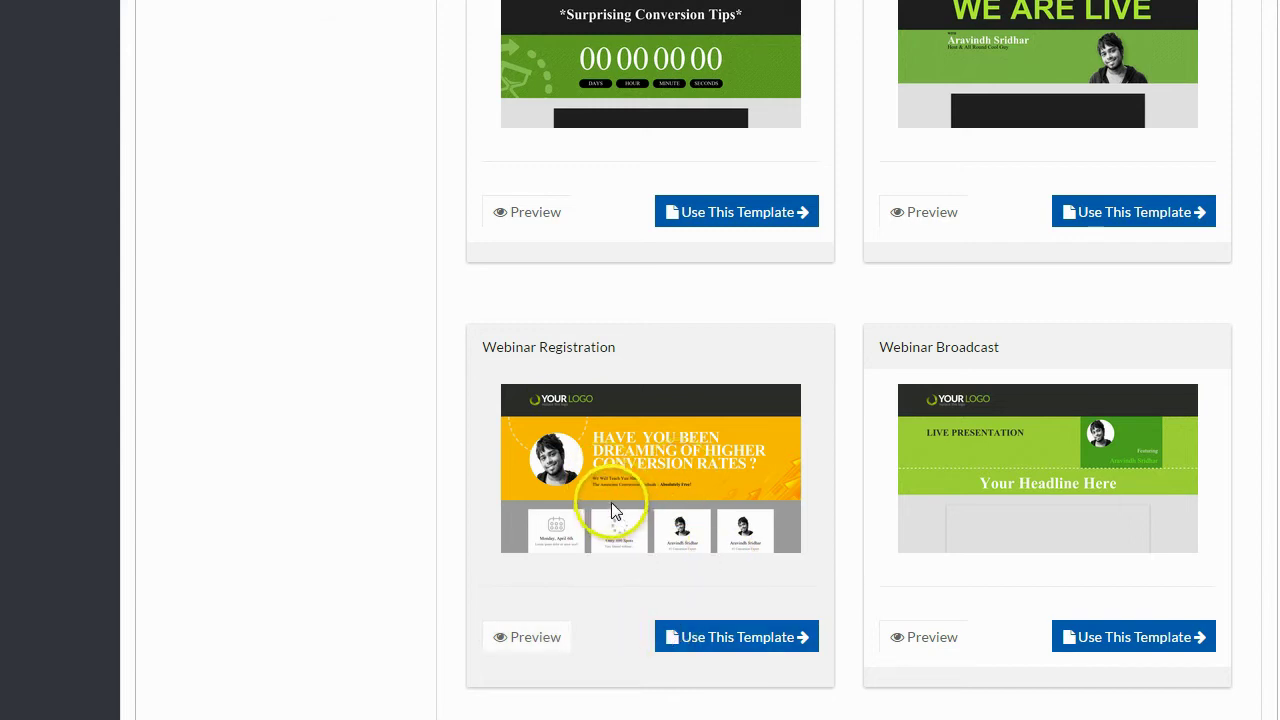
{"action": "left_click", "coordinate": [729, 645]}
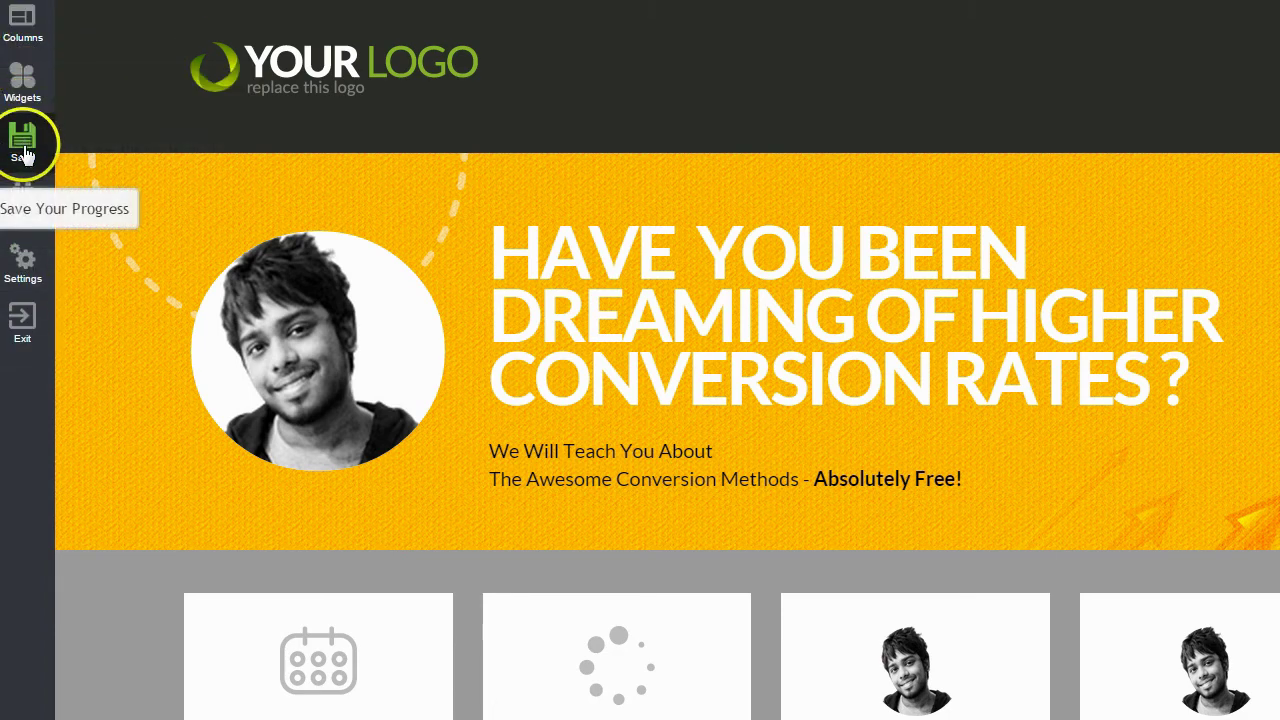
Save the page's progress and put the template headline into text-editing mode
{"action": "left_click", "coordinate": [43, 117]}
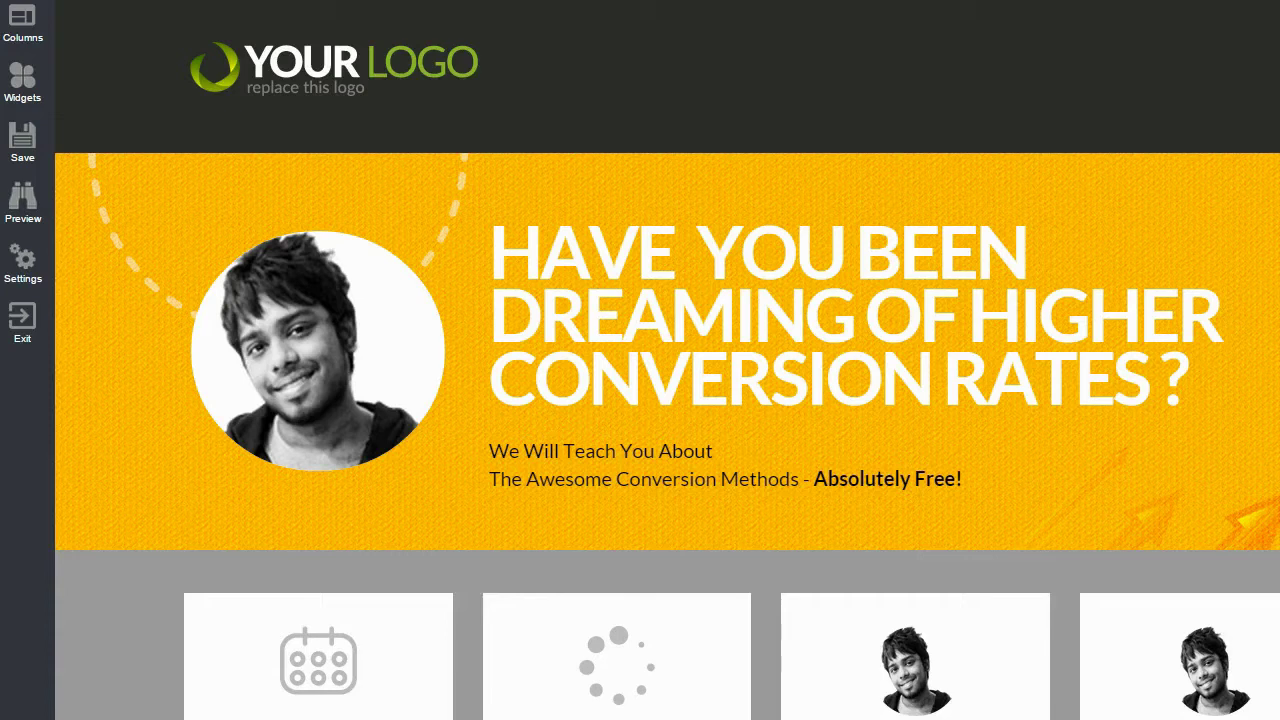
{"action": "left_click", "coordinate": [506, 234]}
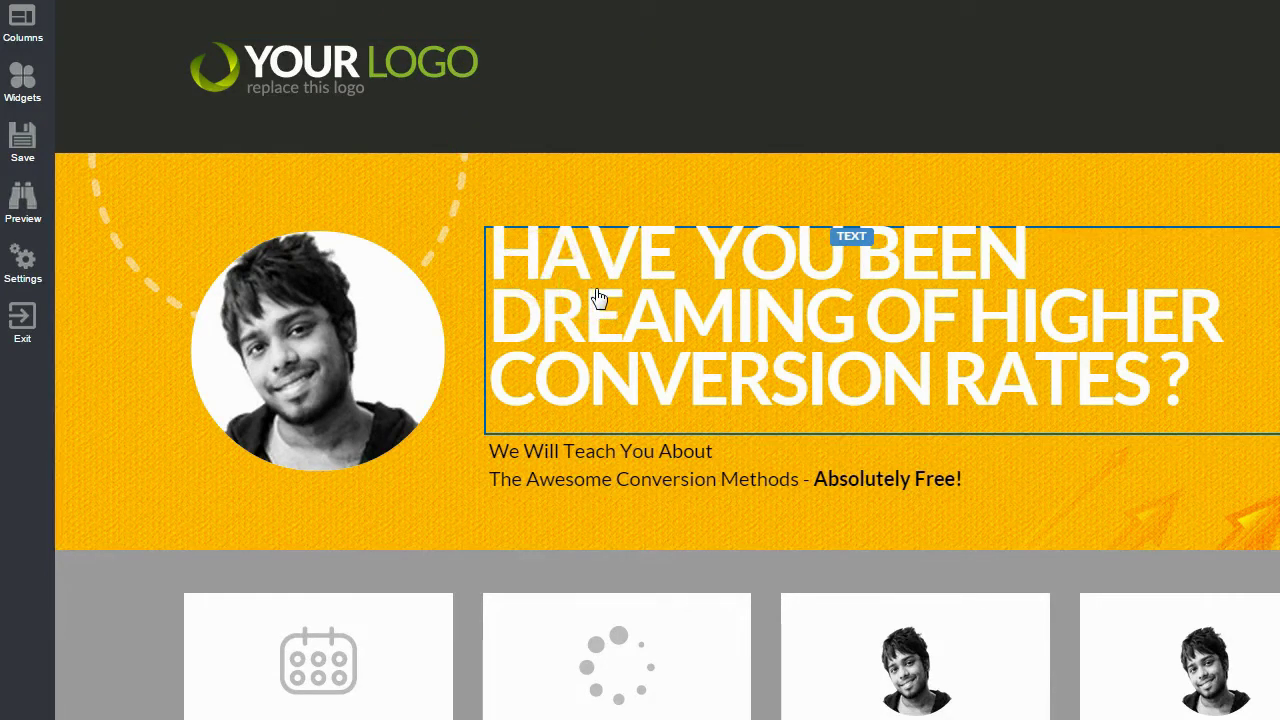
{"action": "left_click", "coordinate": [690, 260]}
{"action": "left_click", "coordinate": [503, 232]}
{"action": "left_click", "coordinate": [508, 252]}
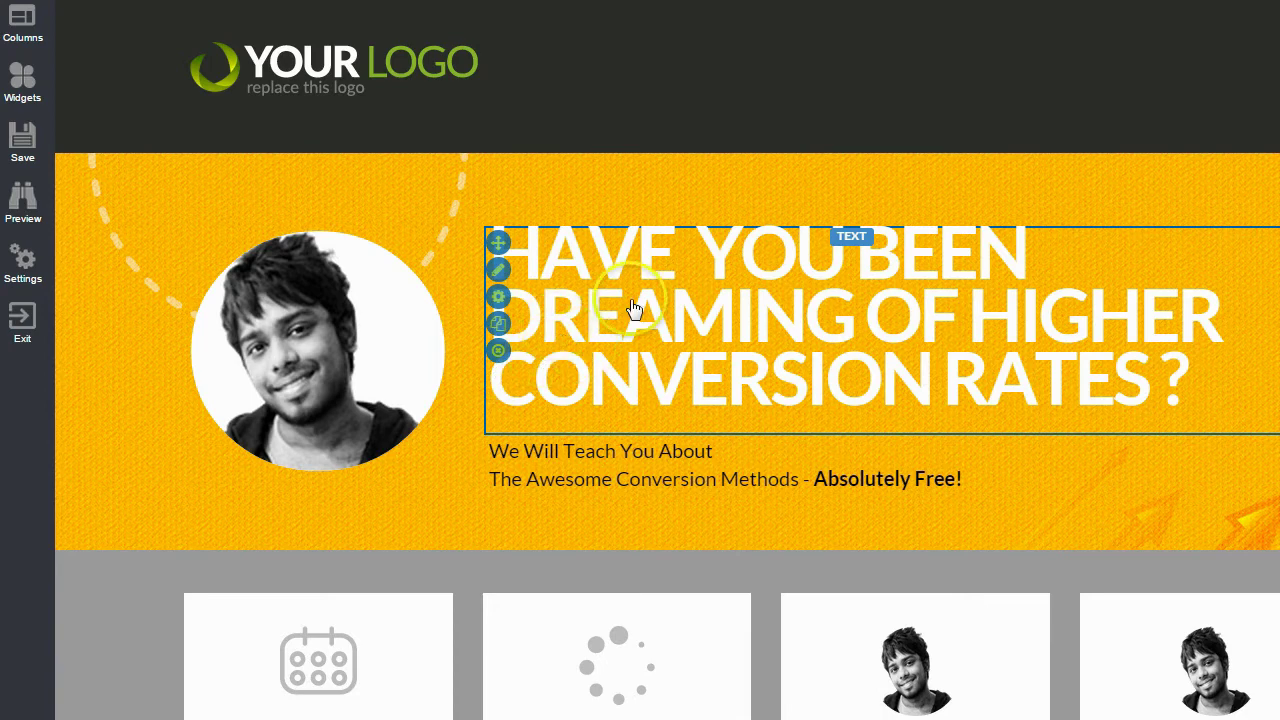
{"action": "left_click", "coordinate": [498, 272]}
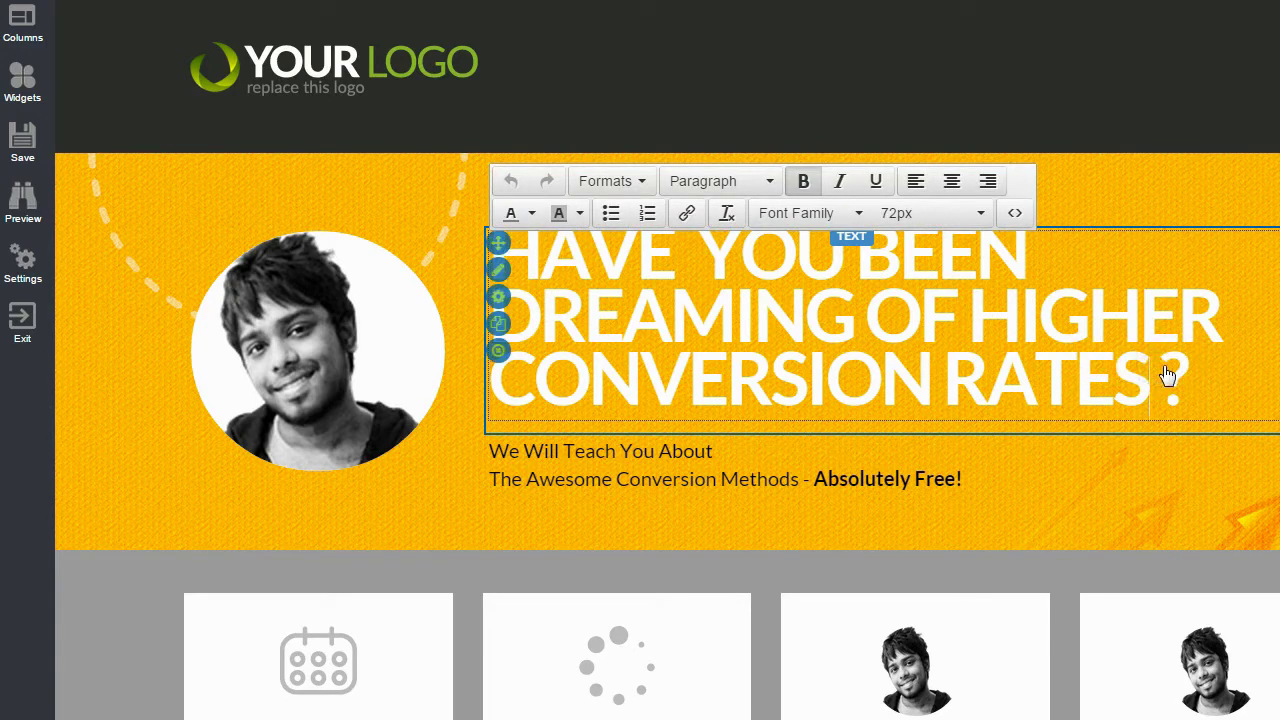
Erase the old 'Have You Been Dreaming Of High?' headline text
{"action": "left_click", "coordinate": [1168, 375]}
{"action": "key", "text": "BackSpace"}
{"action": "key", "text": "BackSpace"}
{"action": "key", "text": "BackSpace"}
{"action": "key", "text": "BackSpace"}
{"action": "key", "text": "BackSpace"}
{"action": "key", "text": "BackSpace"}
{"action": "key", "text": "BackSpace"}
{"action": "key", "text": "BackSpace"}
{"action": "key", "text": "BackSpace"}
{"action": "key", "text": "BackSpace"}
{"action": "key", "text": "BackSpace"}
{"action": "key", "text": "BackSpace"}
{"action": "key", "text": "BackSpace"}
{"action": "key", "text": "BackSpace"}
{"action": "key", "text": "BackSpace"}
{"action": "key", "text": "BackSpace"}
{"action": "key", "text": "BackSpace"}
{"action": "key", "text": "BackSpace"}
{"action": "key", "text": "BackSpace"}
{"action": "key", "text": "BackSpace"}
{"action": "key", "text": "BackSpace"}
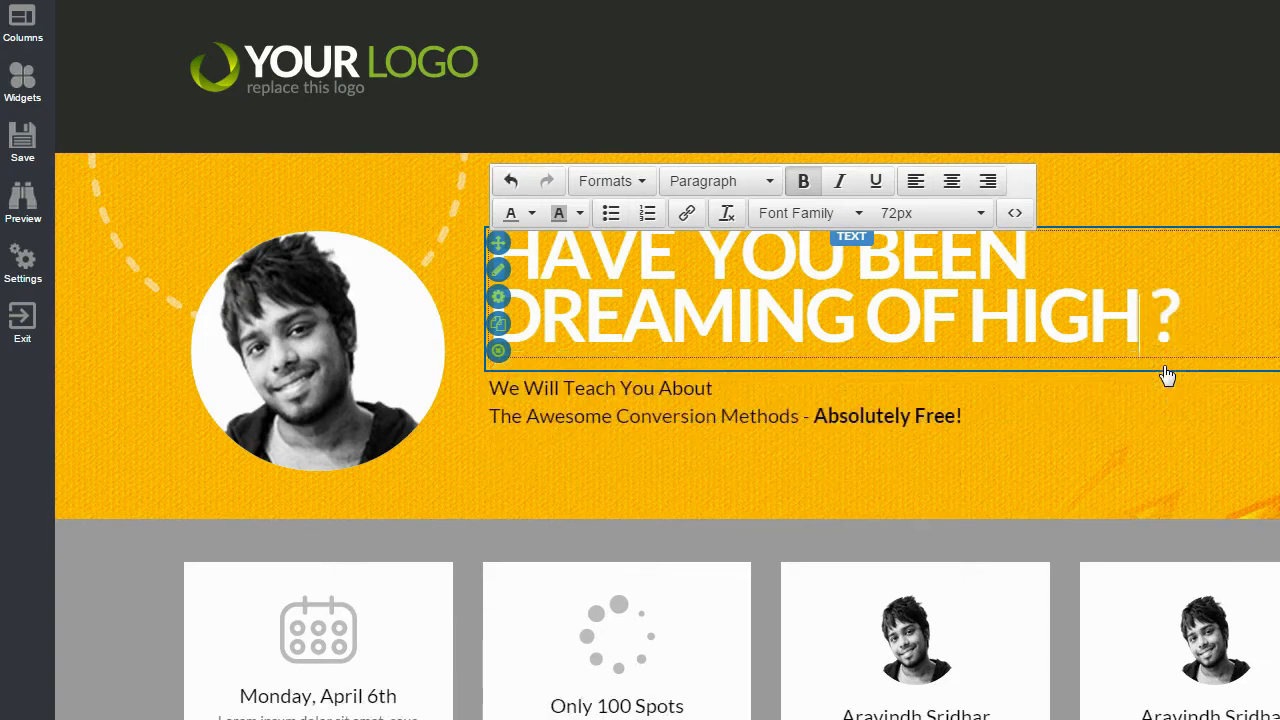
{"action": "key", "text": "BackSpace"}
{"action": "key", "text": "BackSpace"}
{"action": "key", "text": "BackSpace"}
{"action": "key", "text": "BackSpace"}
{"action": "key", "text": "BackSpace"}
{"action": "key", "text": "BackSpace"}
{"action": "key", "text": "BackSpace"}
{"action": "key", "text": "BackSpace"}
{"action": "key", "text": "BackSpace"}
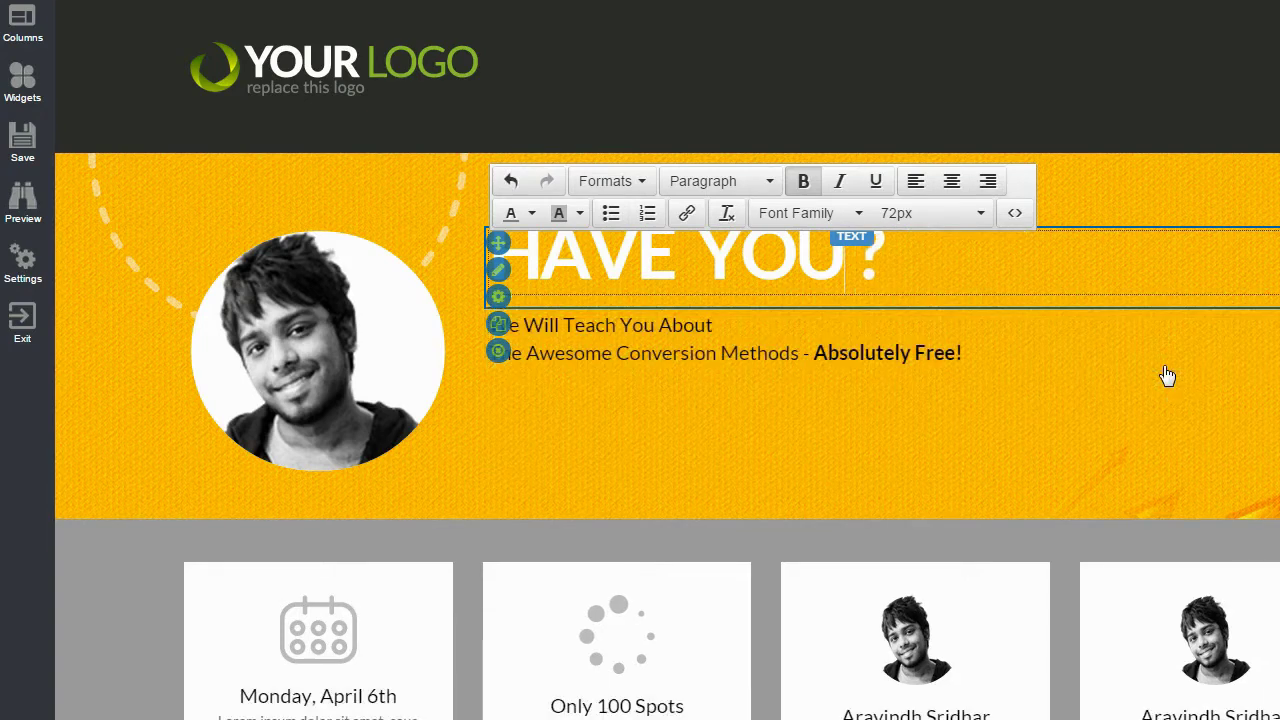
{"action": "key", "text": "shift+End"}
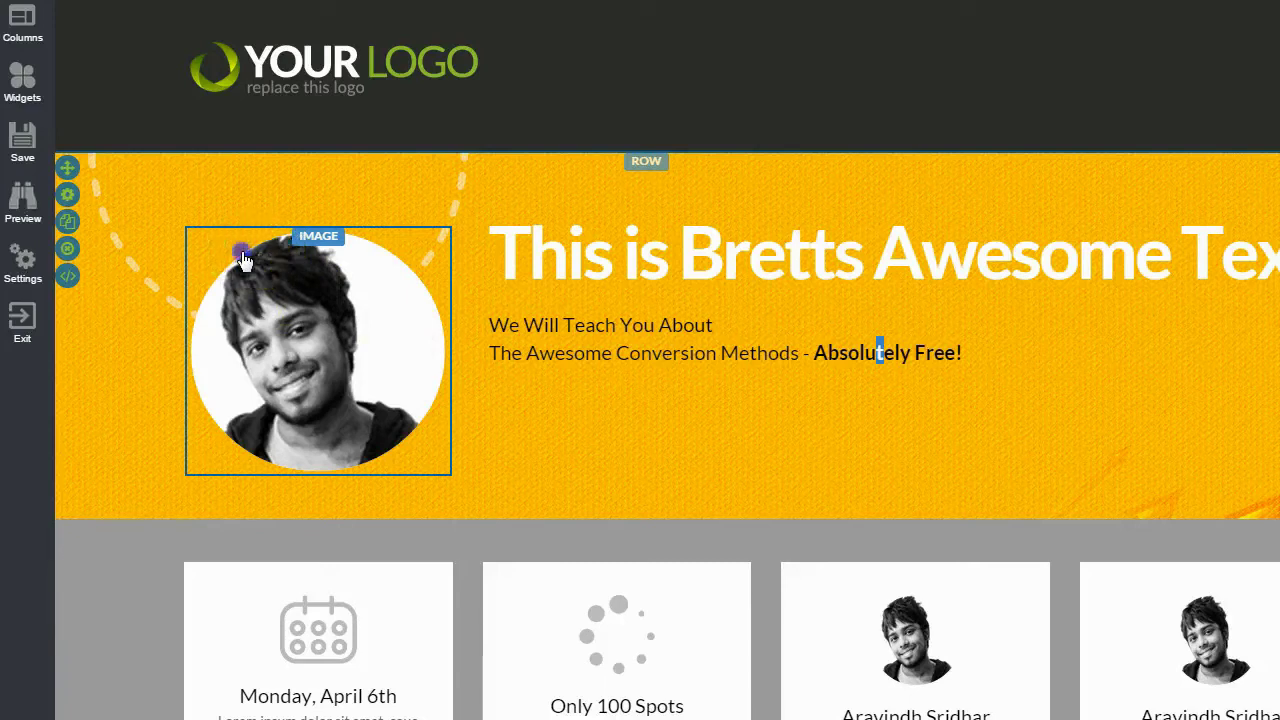
{"action": "mouse_move", "coordinate": [240, 255]}
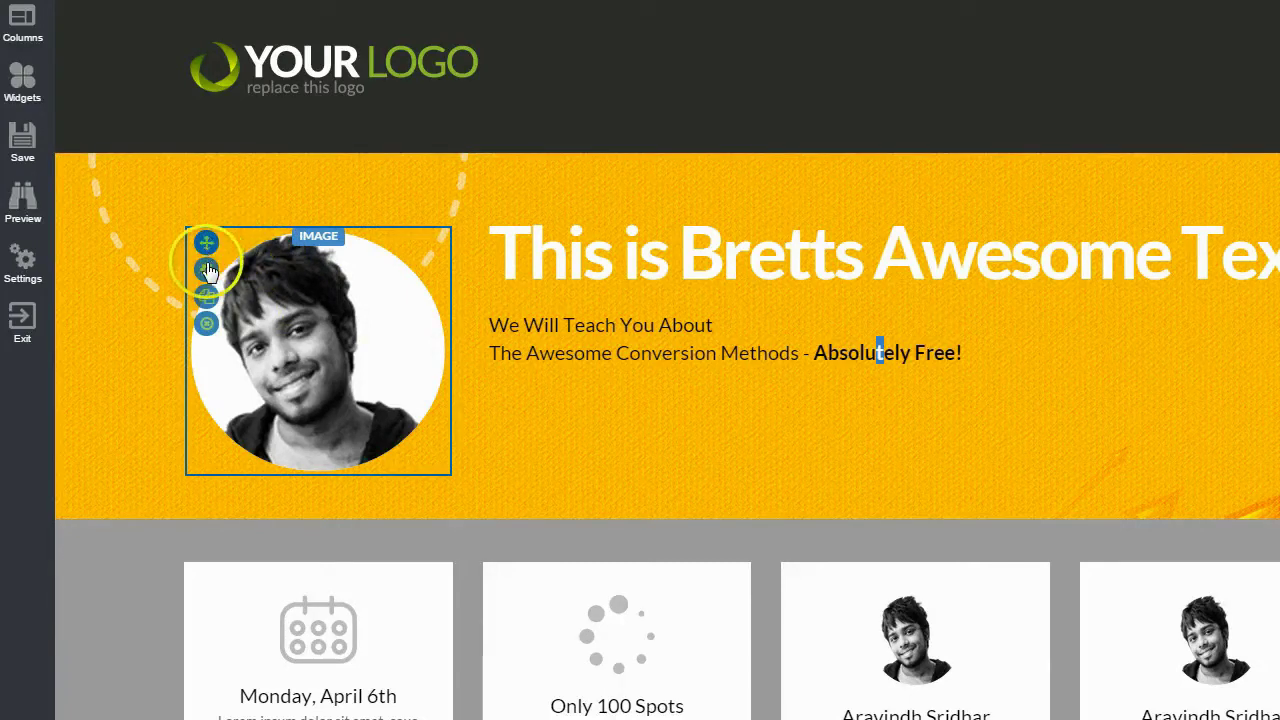
Replace the round portrait image with the motorcycle photo from the image library
{"action": "left_click", "coordinate": [206, 270]}
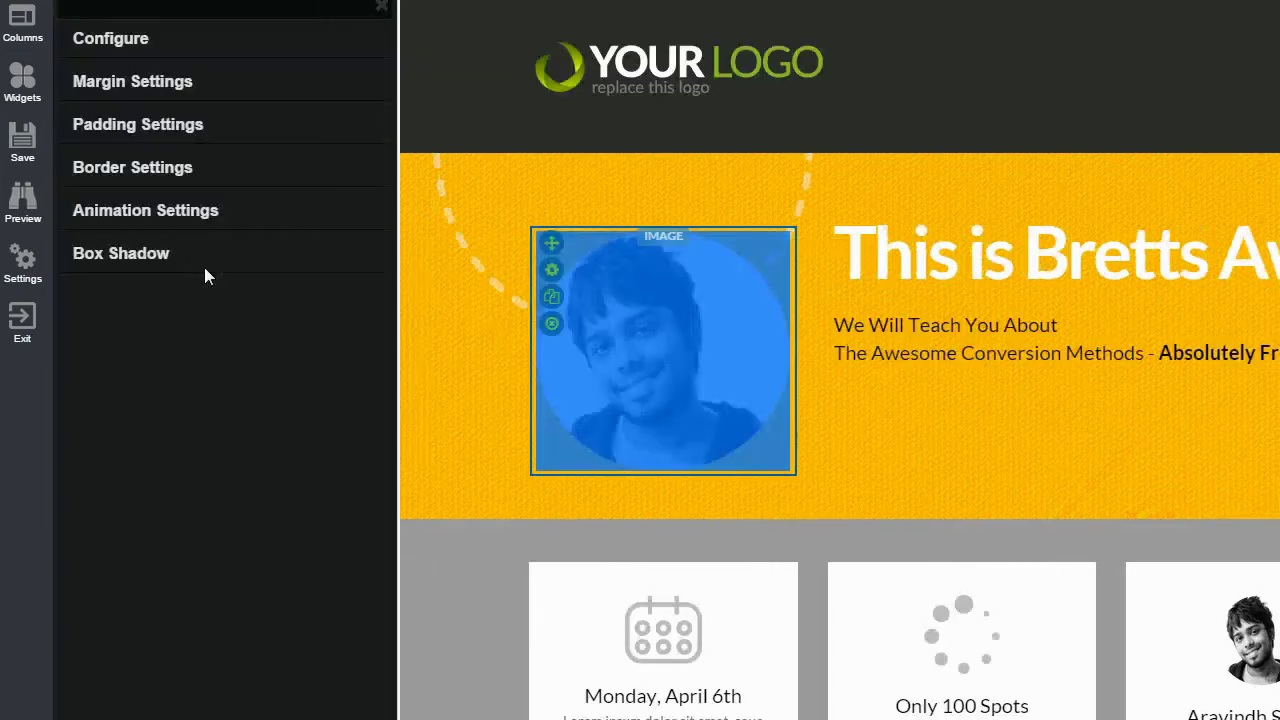
{"action": "left_click", "coordinate": [125, 38]}
{"action": "left_click", "coordinate": [194, 93]}
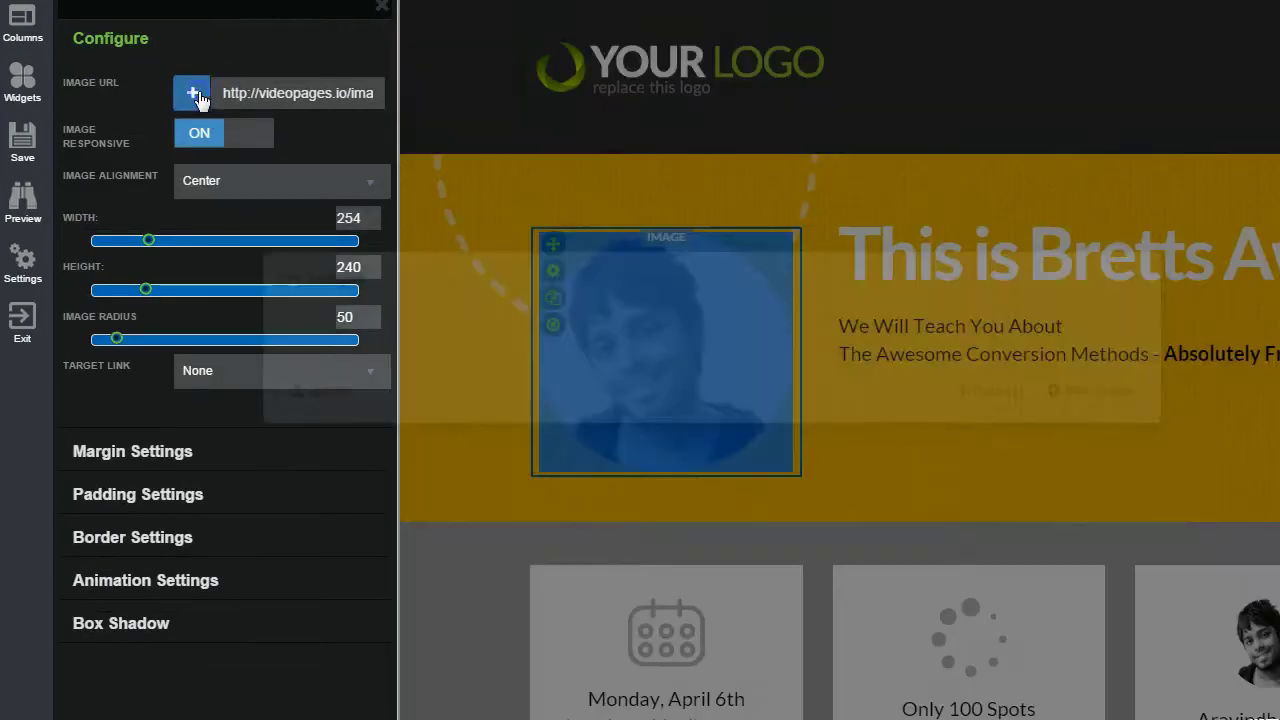
{"action": "left_click", "coordinate": [352, 378]}
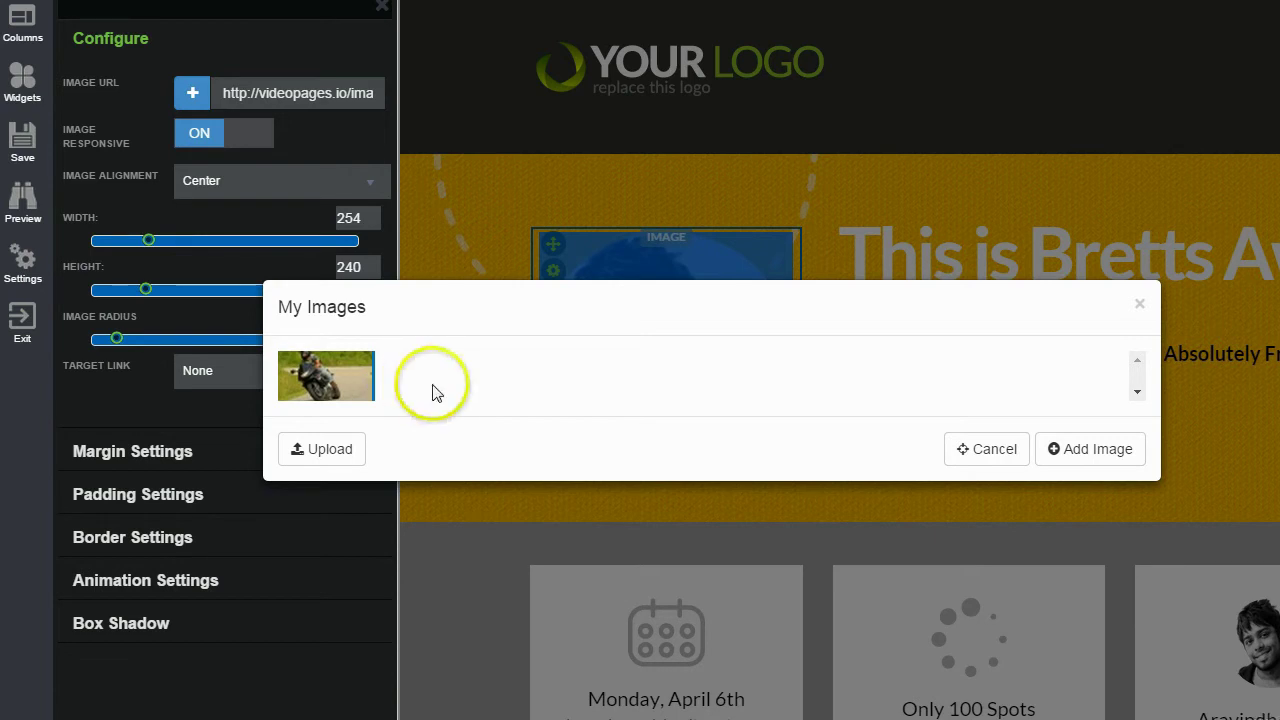
{"action": "left_click", "coordinate": [1080, 450]}
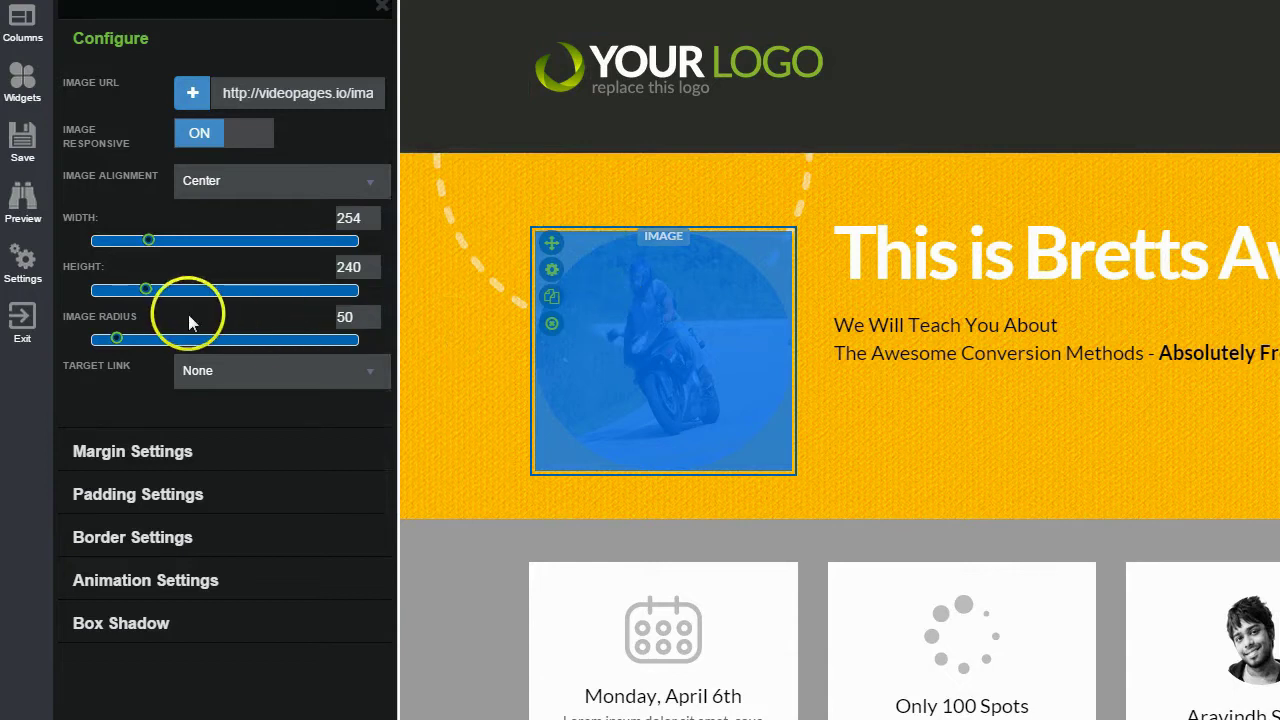
Set the motorcycle image width to 304 and image radius to 209
{"action": "mouse_move", "coordinate": [150, 244]}
{"action": "left_mouse_down"}
{"action": "mouse_move", "coordinate": [201, 244]}
{"action": "mouse_move", "coordinate": [160, 245]}
{"action": "left_mouse_up"}
{"action": "left_click", "coordinate": [117, 340]}
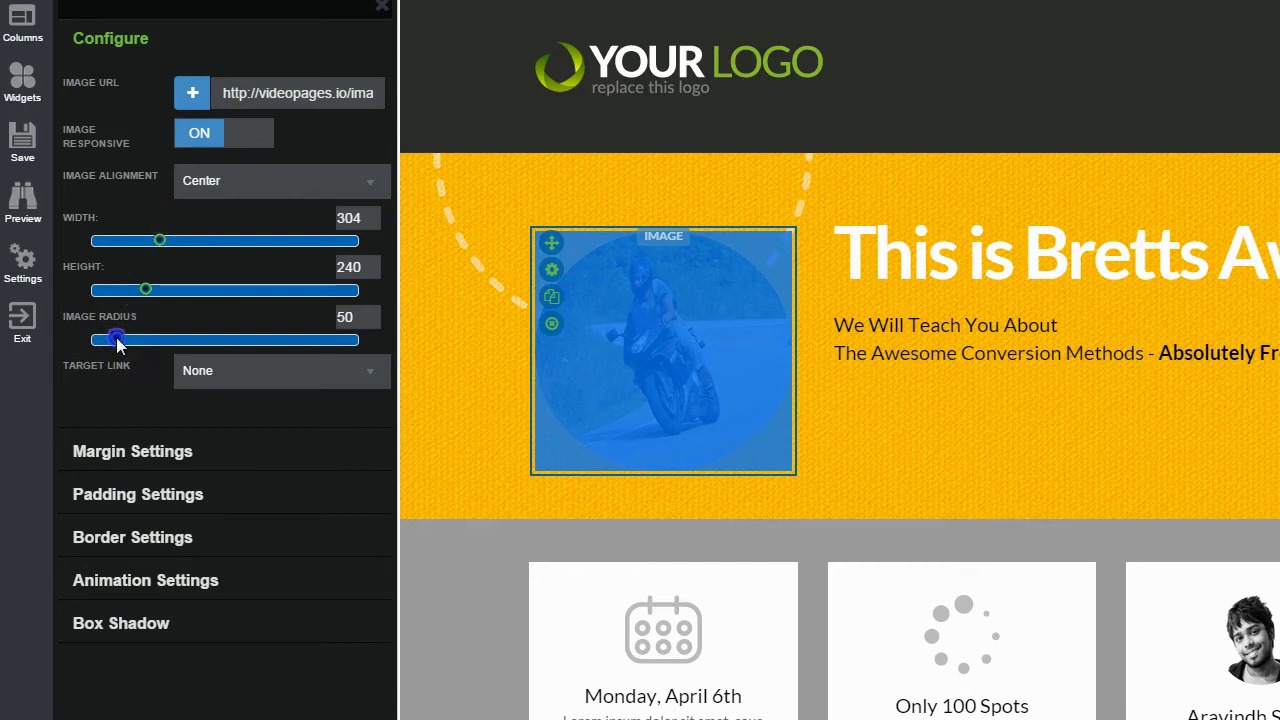
{"action": "left_click_drag", "start_coordinate": [117, 342], "coordinate": [200, 343]}
{"action": "left_click", "coordinate": [198, 432]}
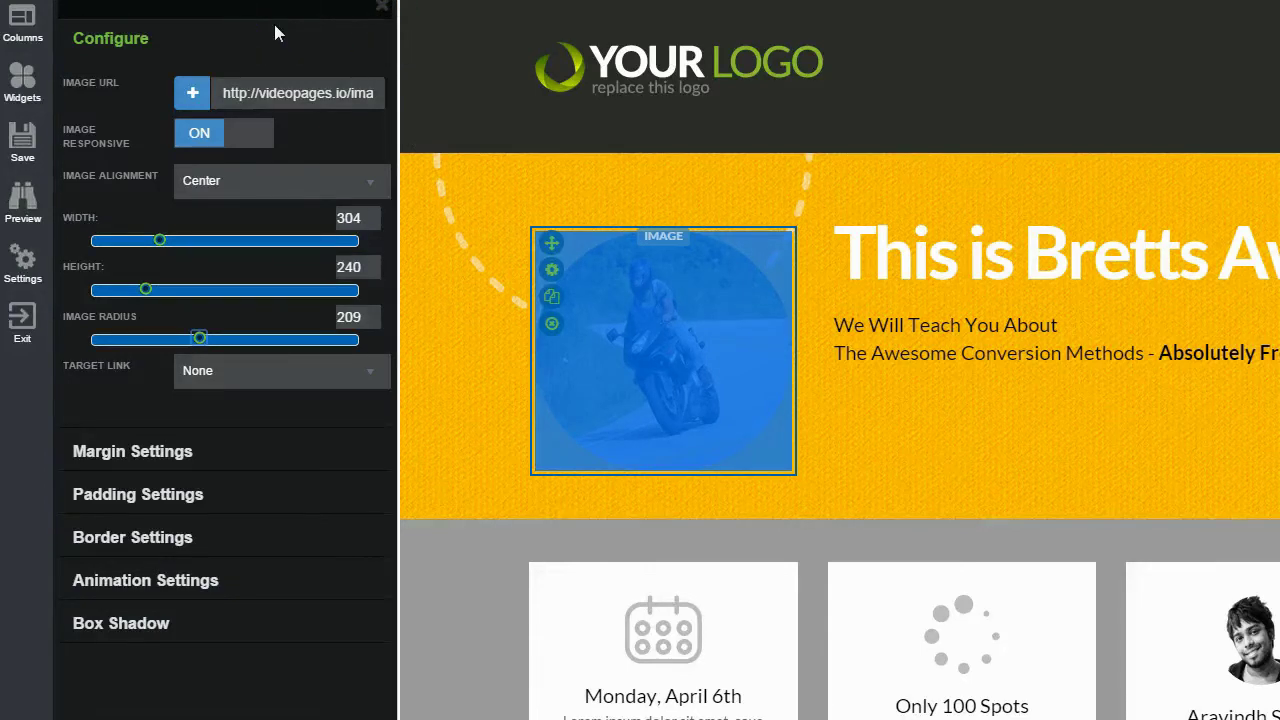
{"action": "left_click_drag", "start_coordinate": [260, 14], "coordinate": [383, 20]}
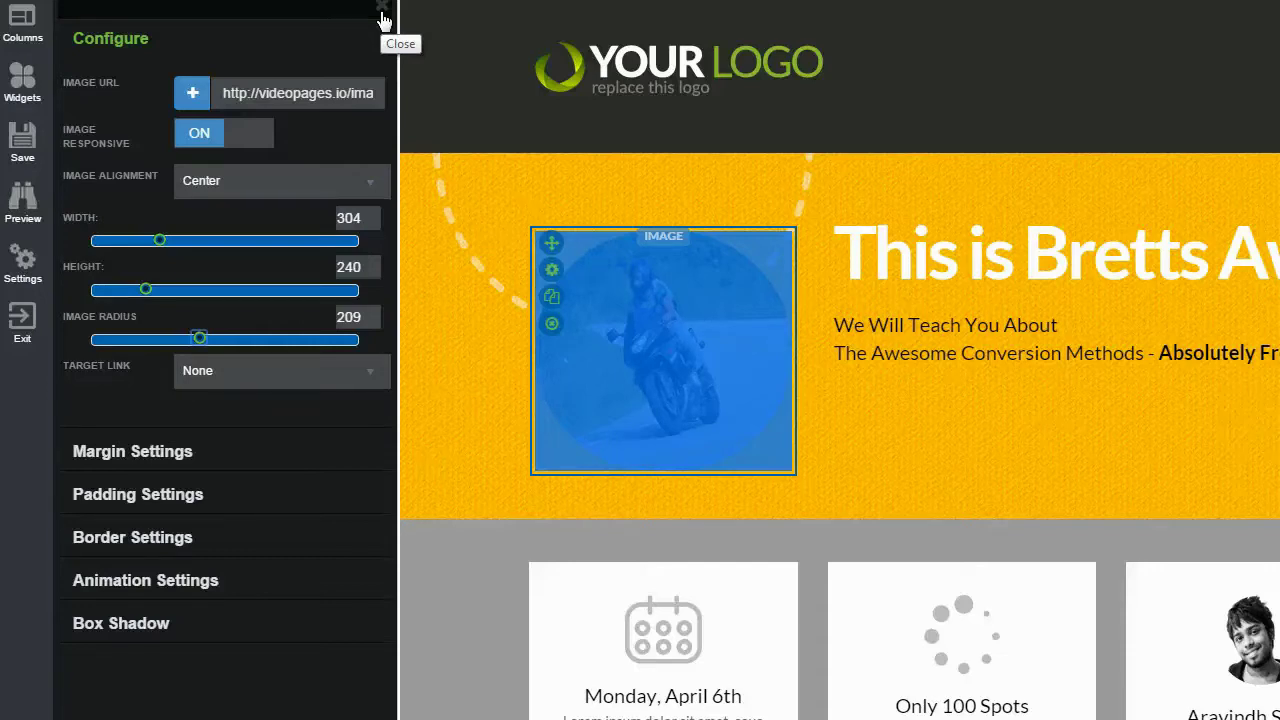
Close the image Configure panel and show the Widgets library
{"action": "left_click", "coordinate": [382, 12]}
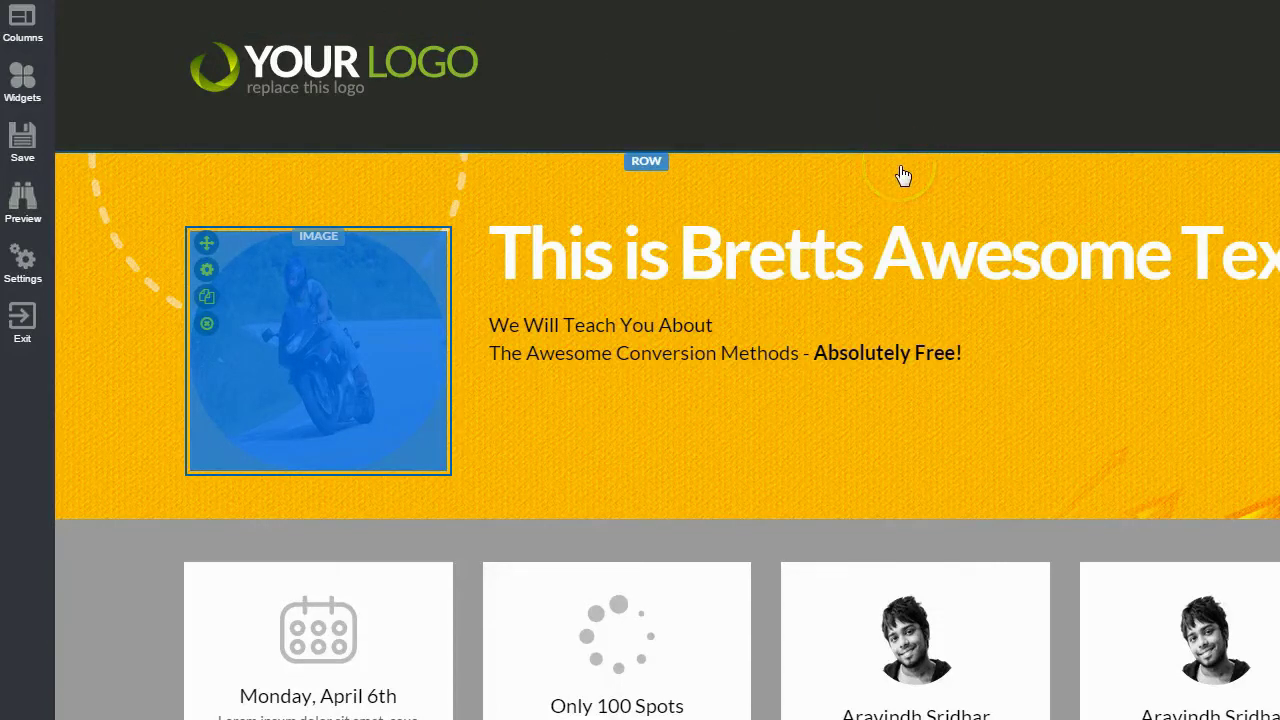
{"action": "left_click", "coordinate": [28, 86]}
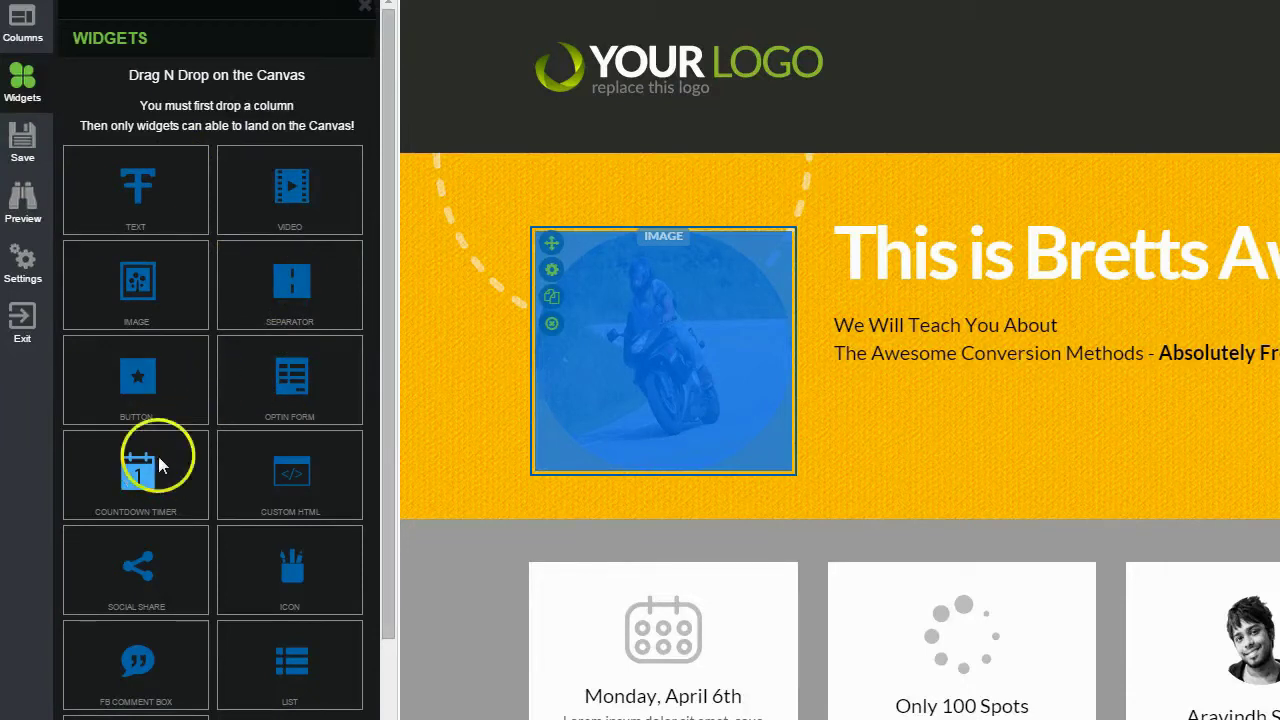
Drag the Countdown Timer widget over the hero section, then cancel the placement
{"action": "scroll", "coordinate": [170, 439], "scroll_direction": "down", "scroll_amount": 2}
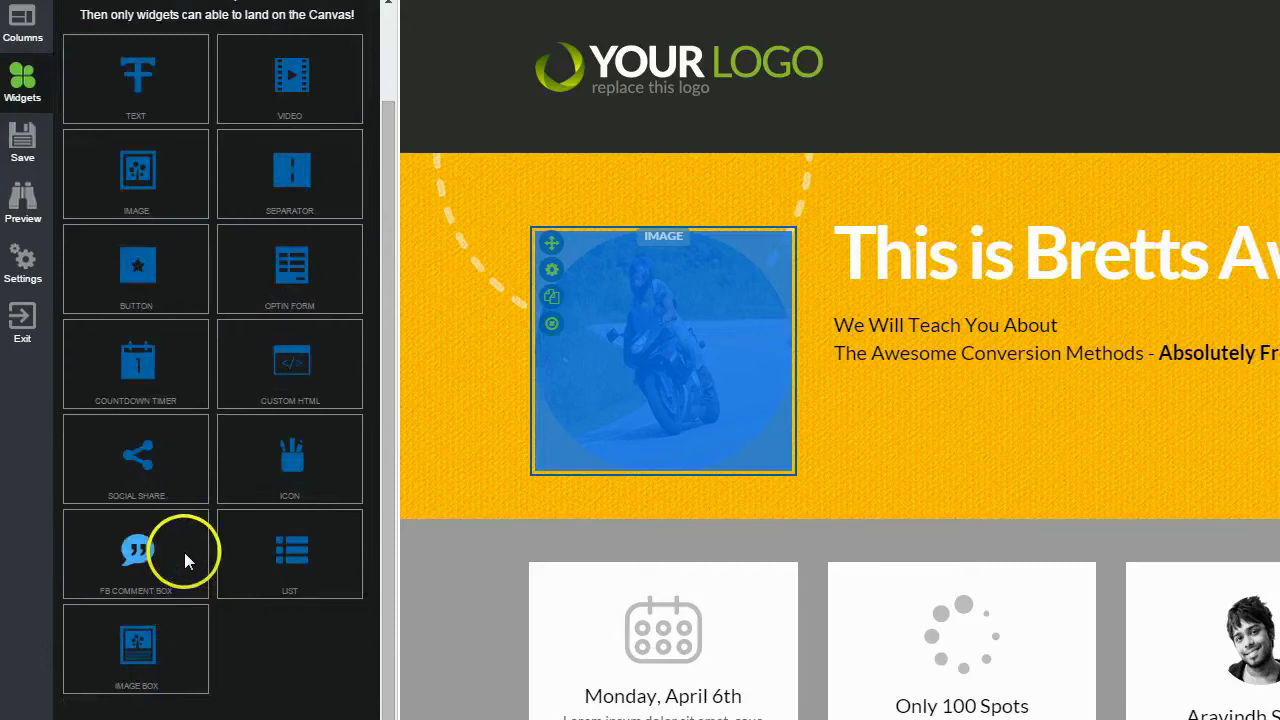
{"action": "scroll", "coordinate": [215, 528], "scroll_direction": "up", "scroll_amount": 2}
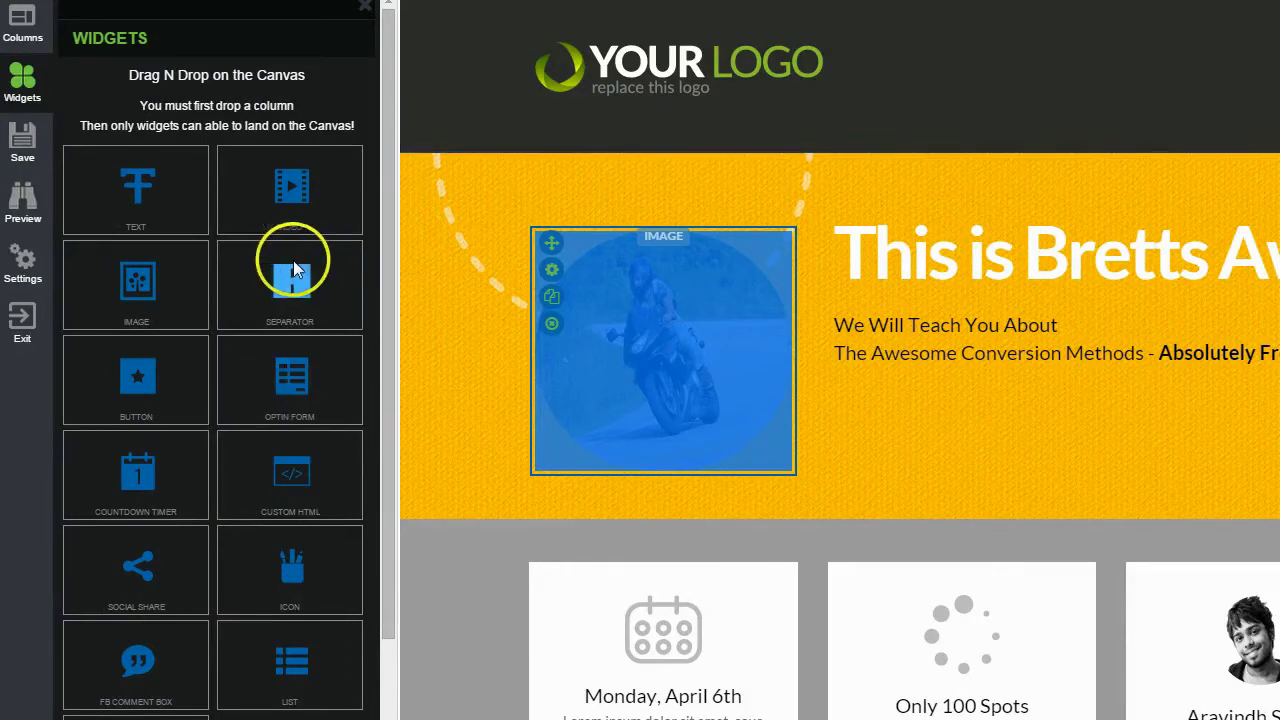
{"action": "scroll", "coordinate": [295, 265], "scroll_direction": "down", "scroll_amount": 2}
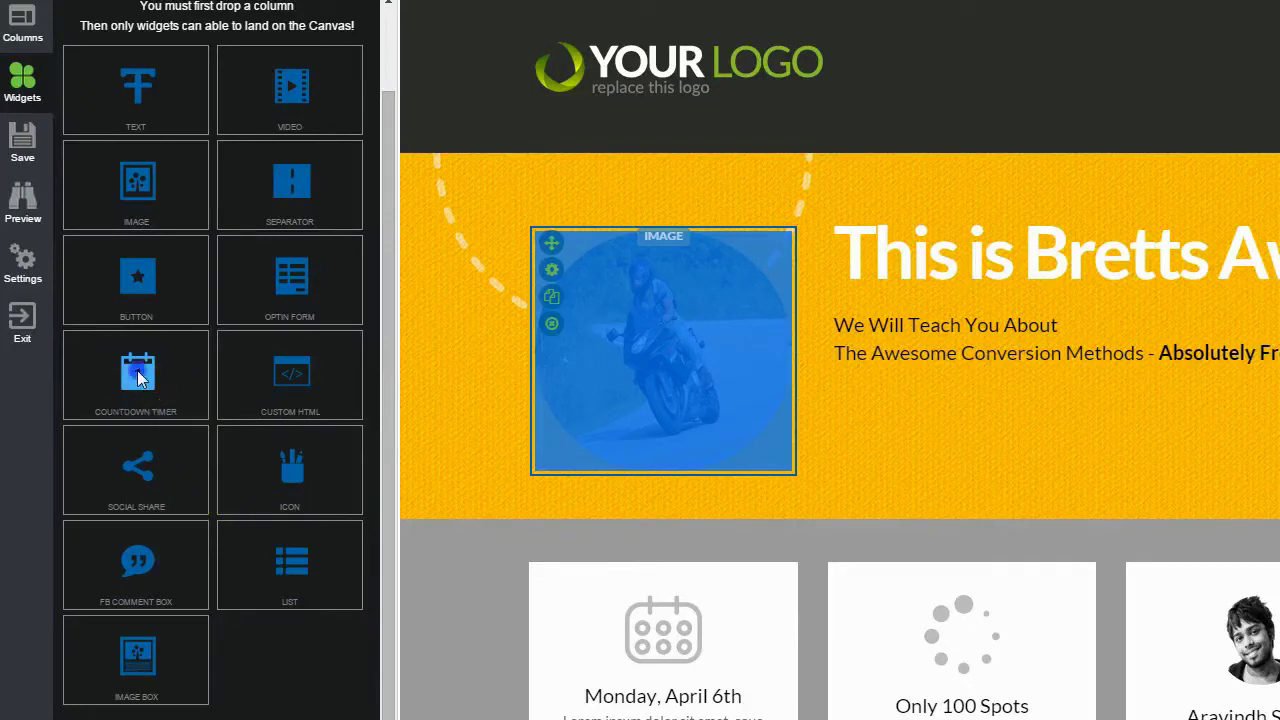
{"action": "left_click_drag", "start_coordinate": [138, 377], "coordinate": [878, 277]}
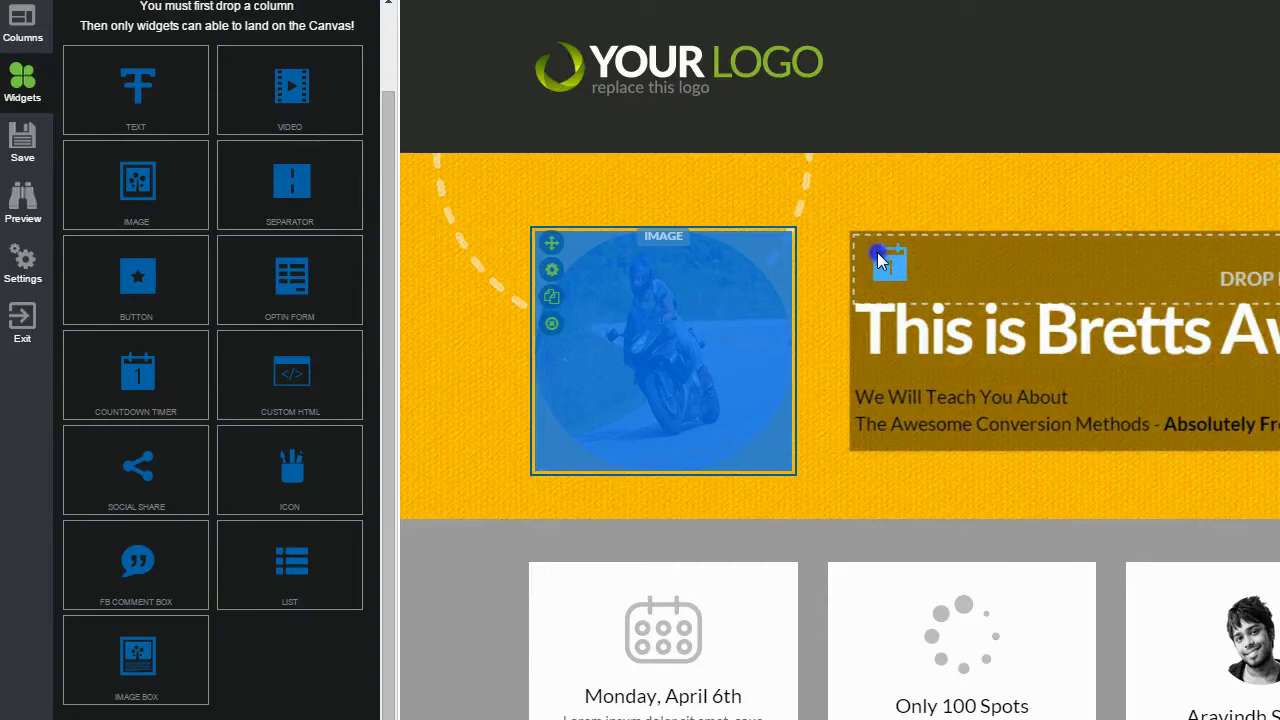
{"action": "left_click_drag", "start_coordinate": [877, 252], "coordinate": [591, 174]}
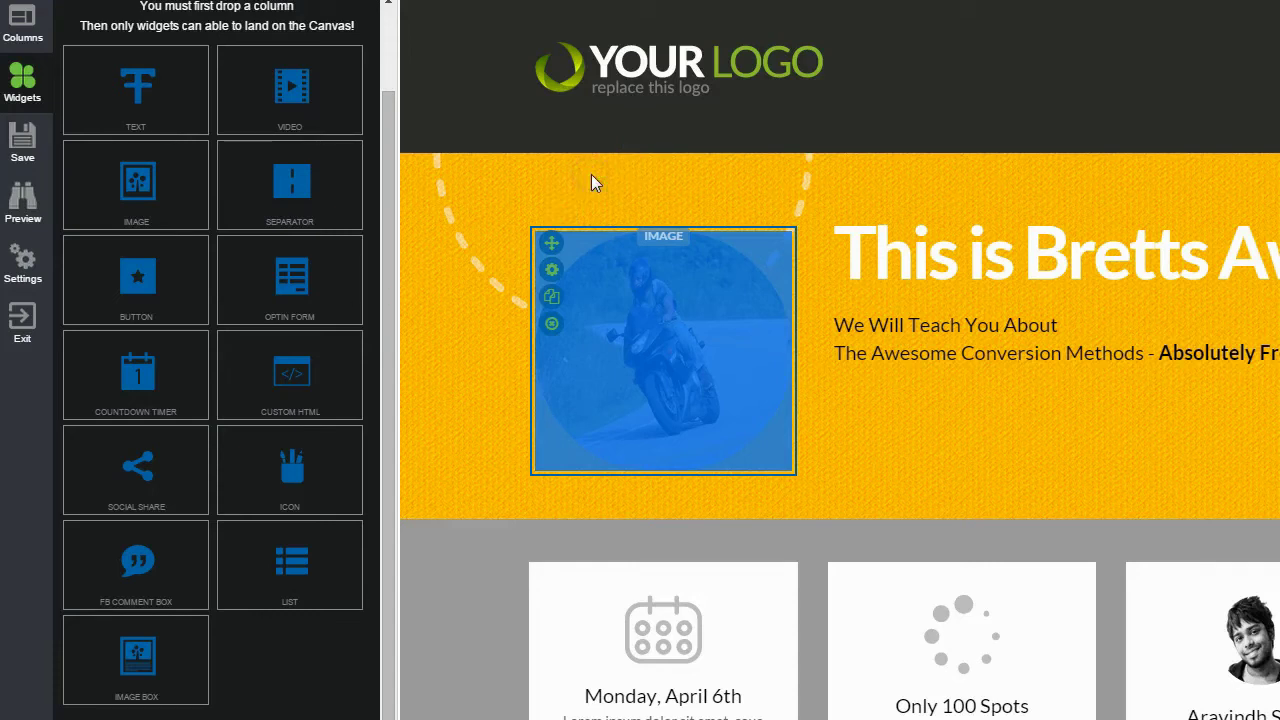
{"action": "left_click_drag", "start_coordinate": [145, 378], "coordinate": [590, 178]}
{"action": "left_click_drag", "start_coordinate": [590, 178], "coordinate": [590, 178]}
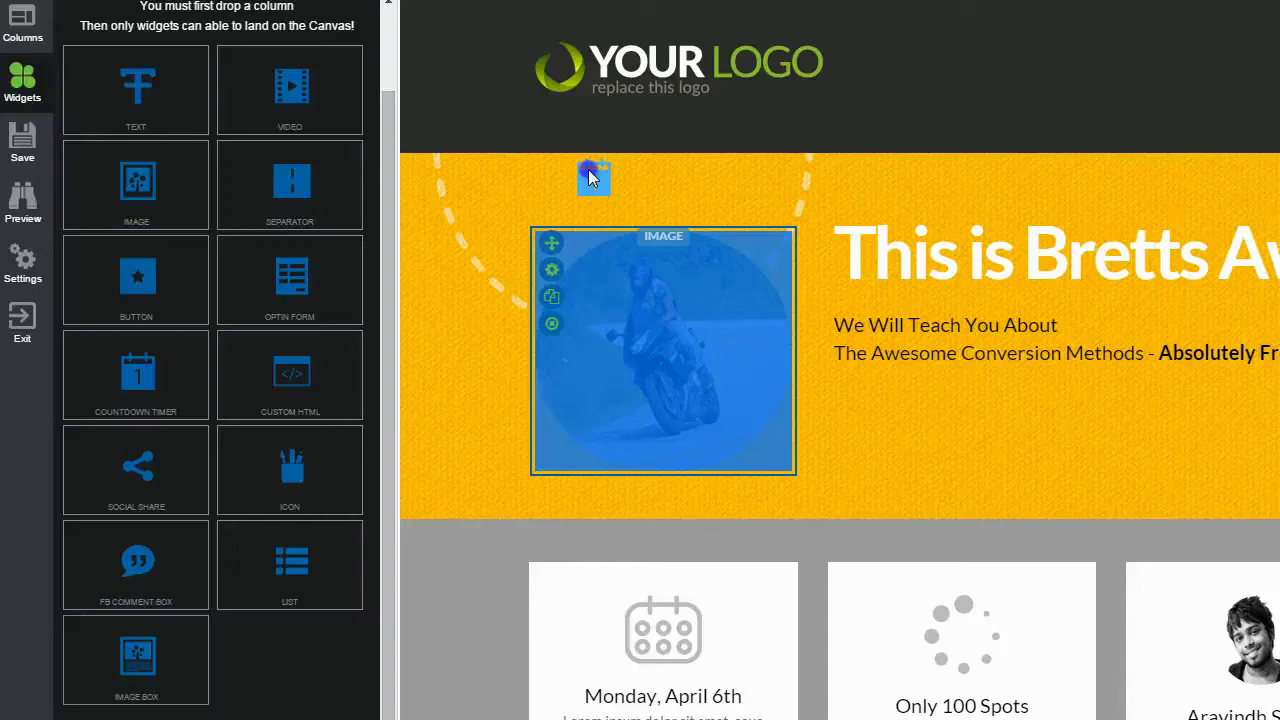
{"action": "left_click_drag", "start_coordinate": [590, 178], "coordinate": [593, 185]}
{"action": "left_click_drag", "start_coordinate": [592, 183], "coordinate": [146, 369]}
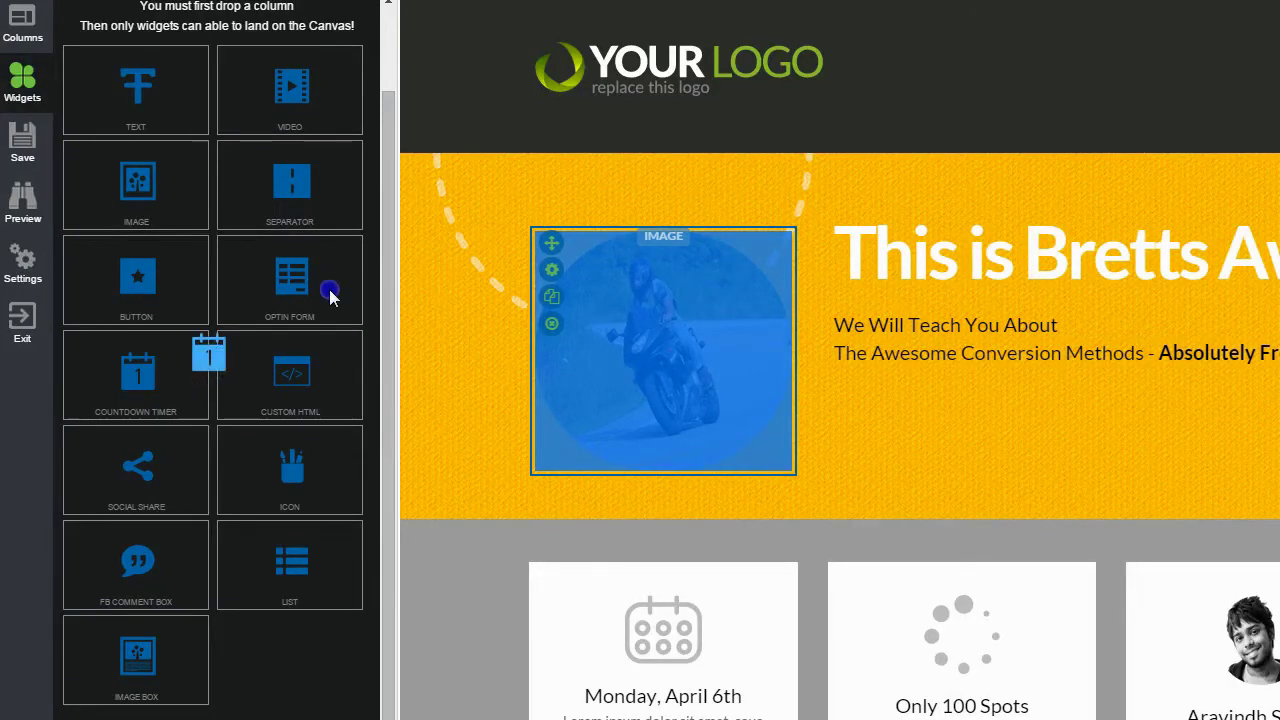
Drop the Countdown Timer into the zone directly above the headline
{"action": "left_click_drag", "start_coordinate": [330, 296], "coordinate": [926, 264]}
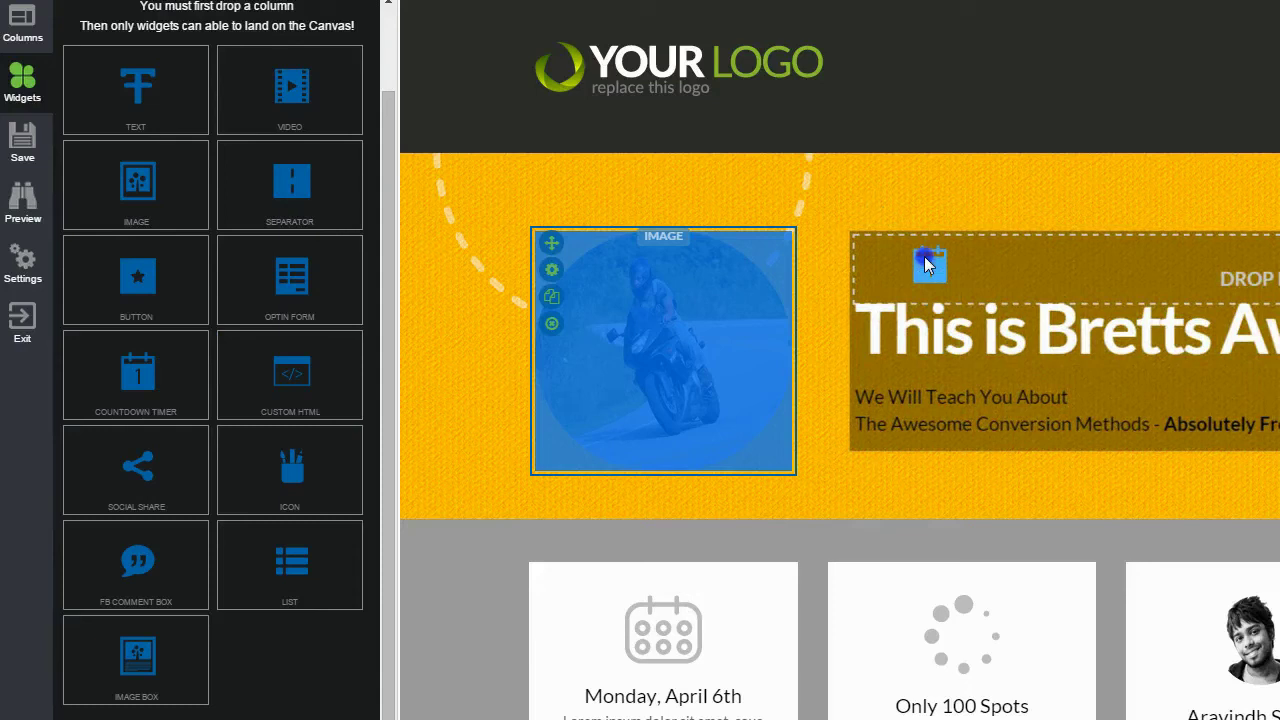
{"action": "left_click_drag", "start_coordinate": [926, 264], "coordinate": [926, 264]}
{"action": "left_click_drag", "start_coordinate": [926, 264], "coordinate": [926, 264]}
{"action": "left_click_drag", "start_coordinate": [926, 264], "coordinate": [935, 264]}
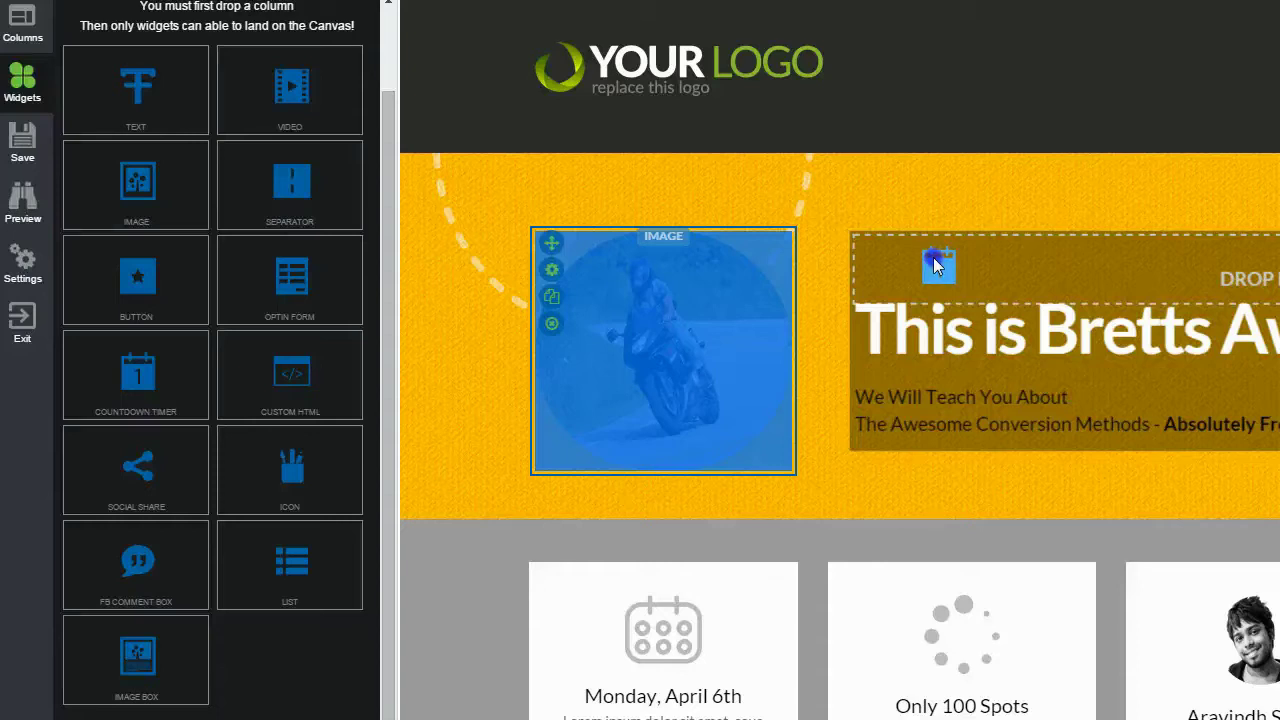
{"action": "mouse_move", "coordinate": [935, 262]}
{"action": "left_mouse_down"}
{"action": "mouse_move", "coordinate": [923, 420]}
{"action": "mouse_move", "coordinate": [945, 258]}
{"action": "left_mouse_up"}
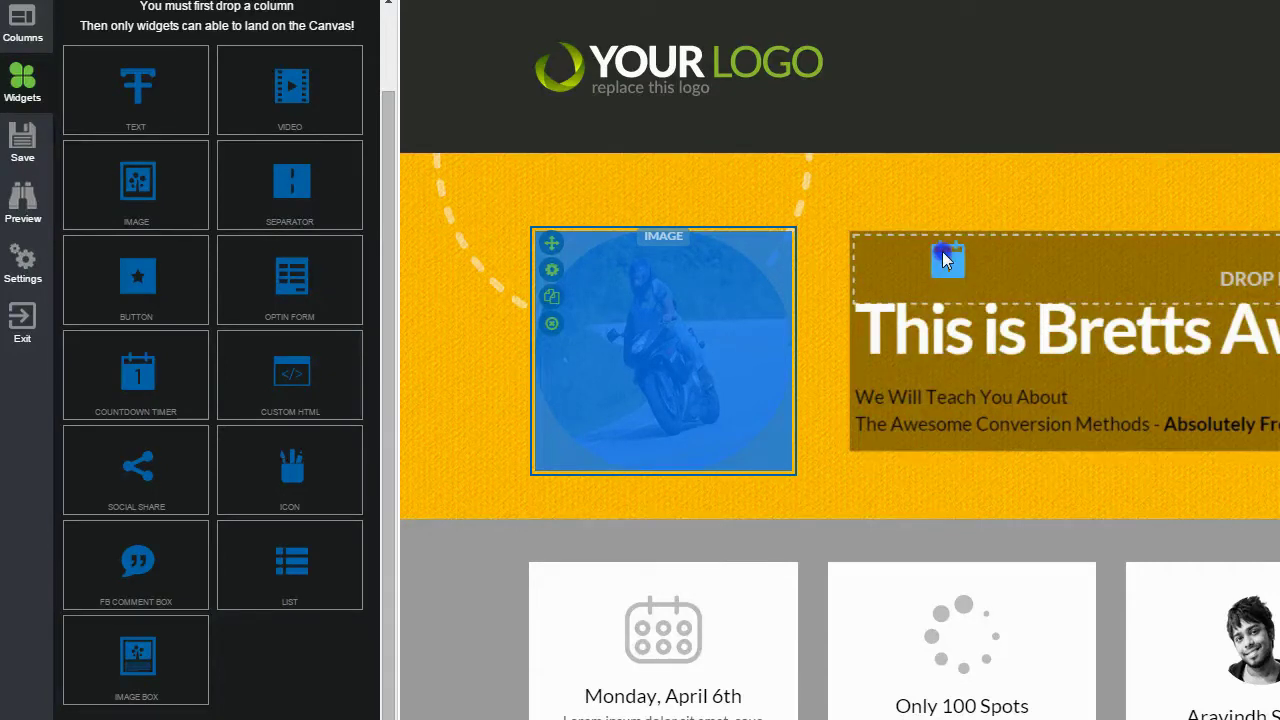
{"action": "left_click_drag", "start_coordinate": [944, 259], "coordinate": [957, 183]}
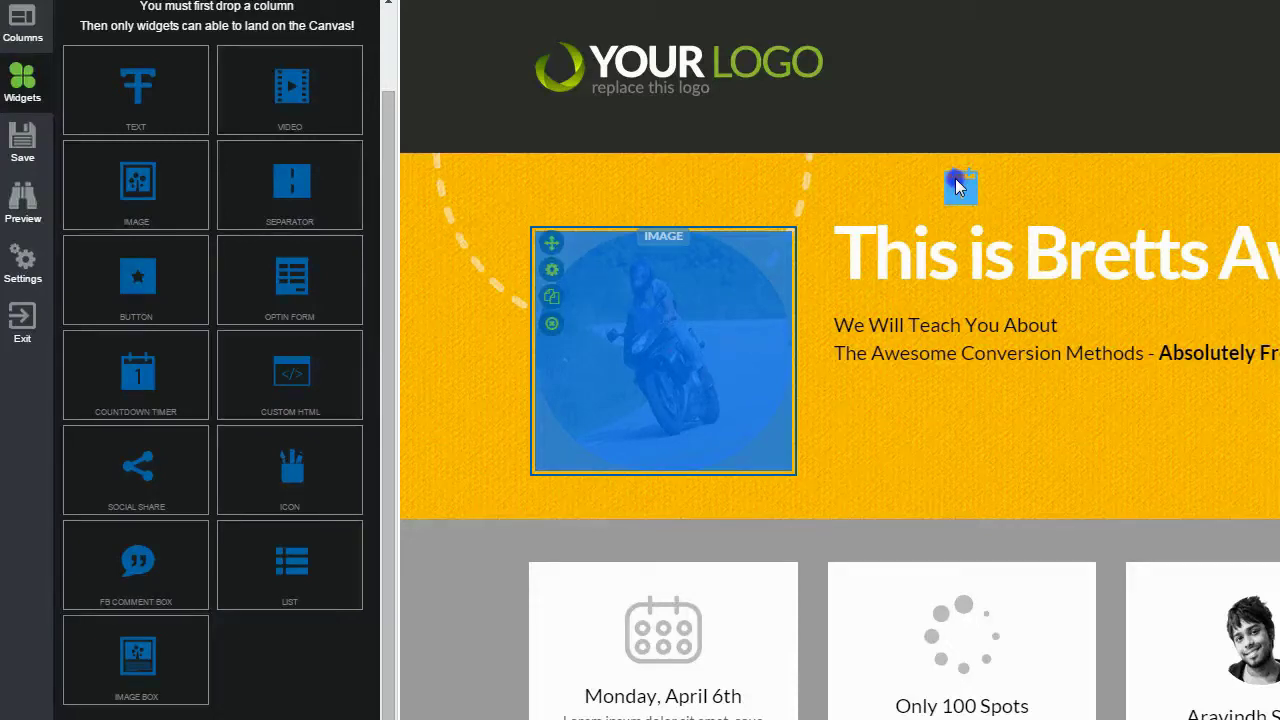
{"action": "left_click_drag", "start_coordinate": [955, 178], "coordinate": [963, 252]}
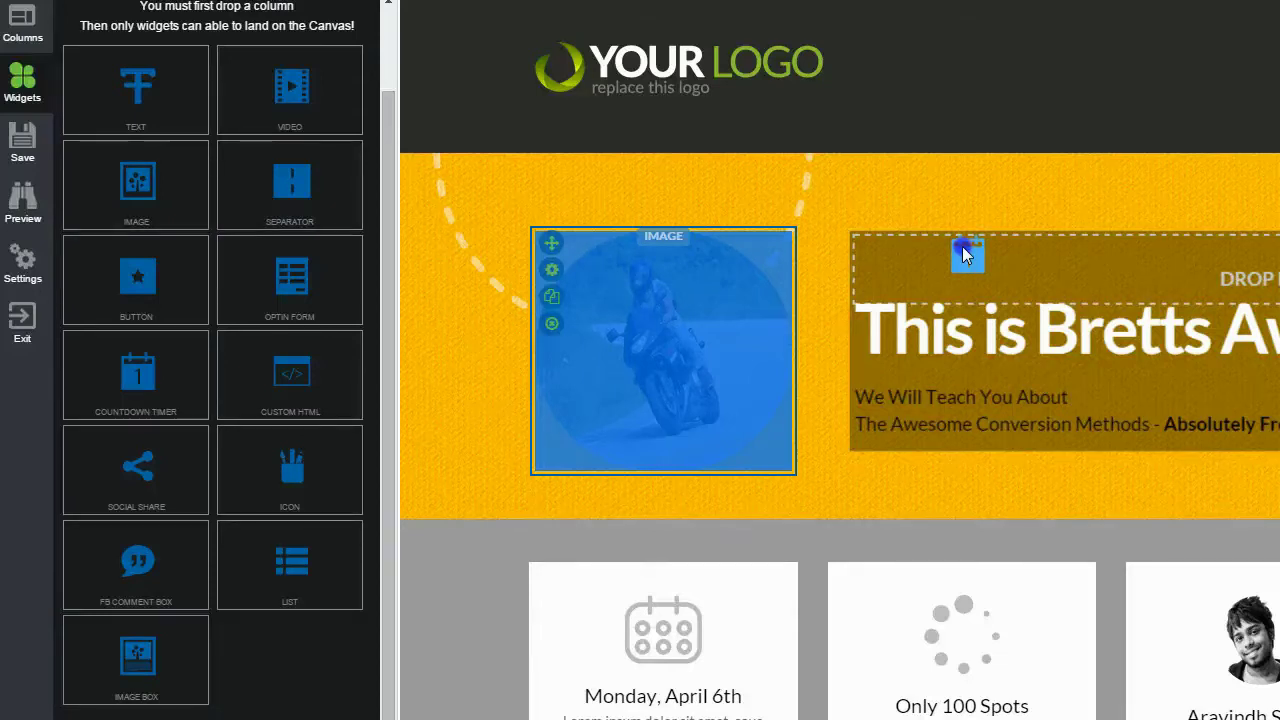
{"action": "left_click_drag", "start_coordinate": [965, 255], "coordinate": [966, 261]}
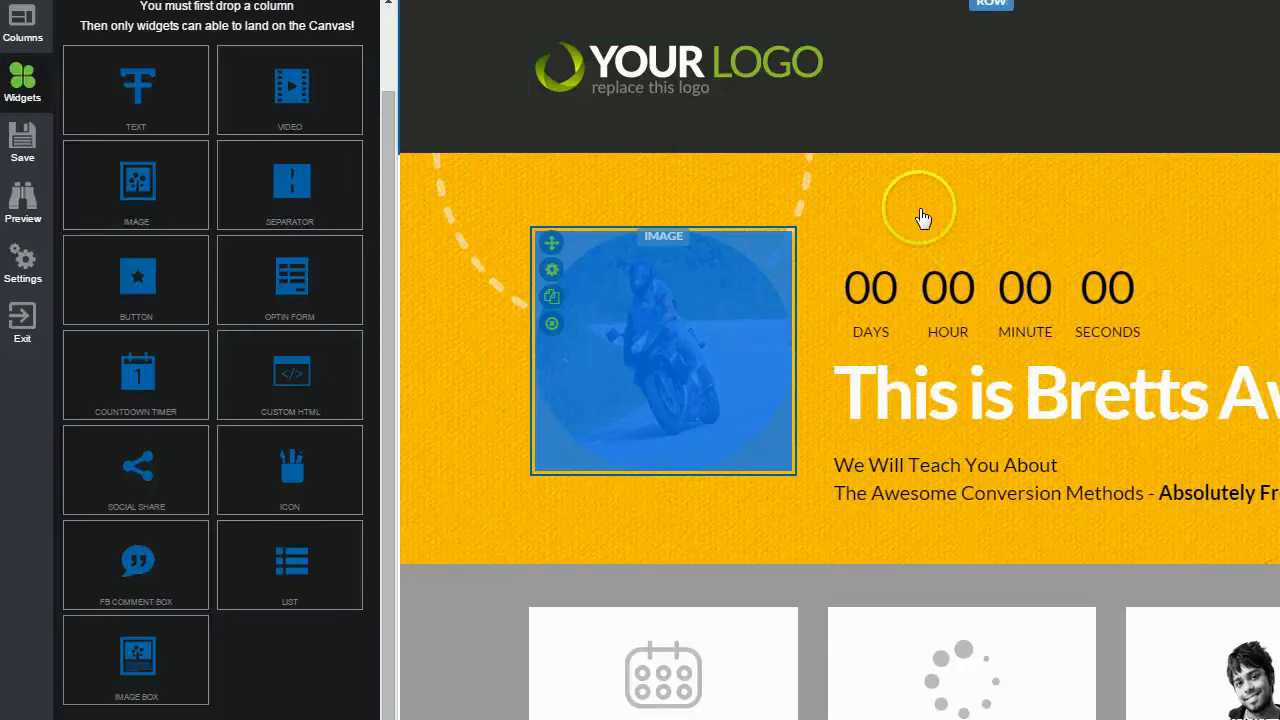
Select the new countdown timer and bring up its settings
{"action": "scroll", "coordinate": [372, 40], "scroll_direction": "up", "scroll_amount": 2}
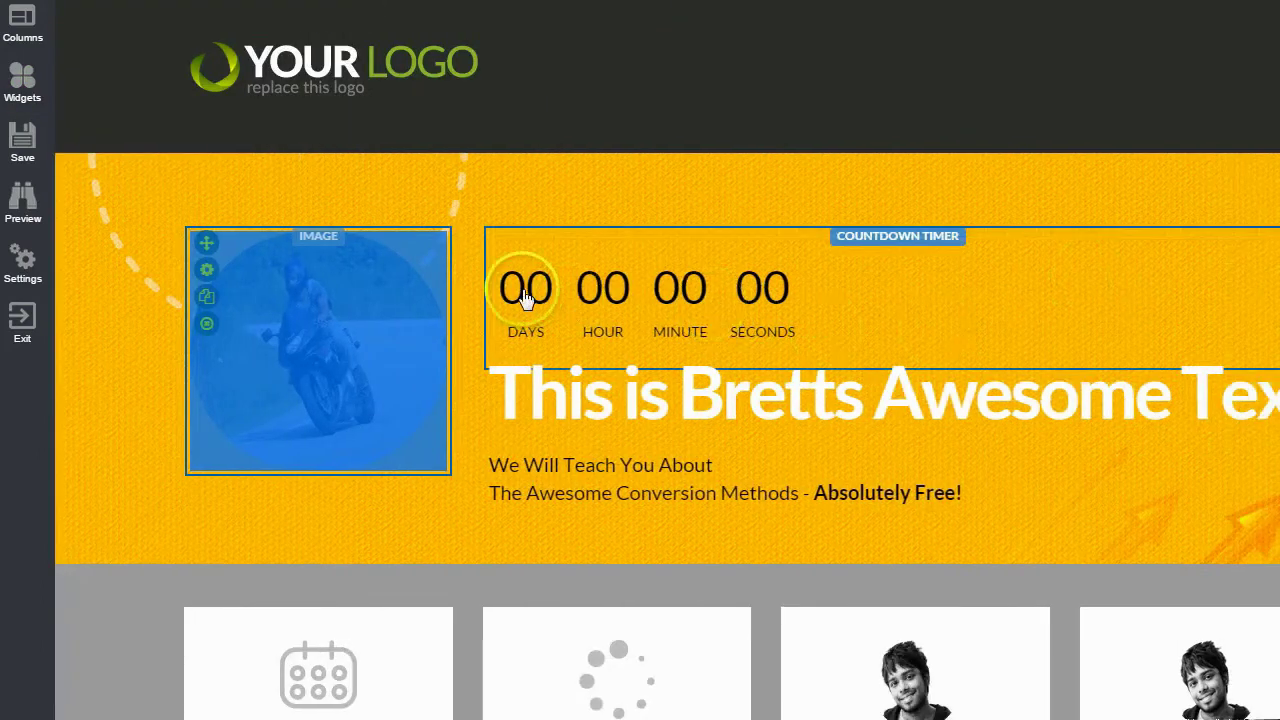
{"action": "left_click", "coordinate": [497, 246]}
{"action": "left_click", "coordinate": [500, 270]}
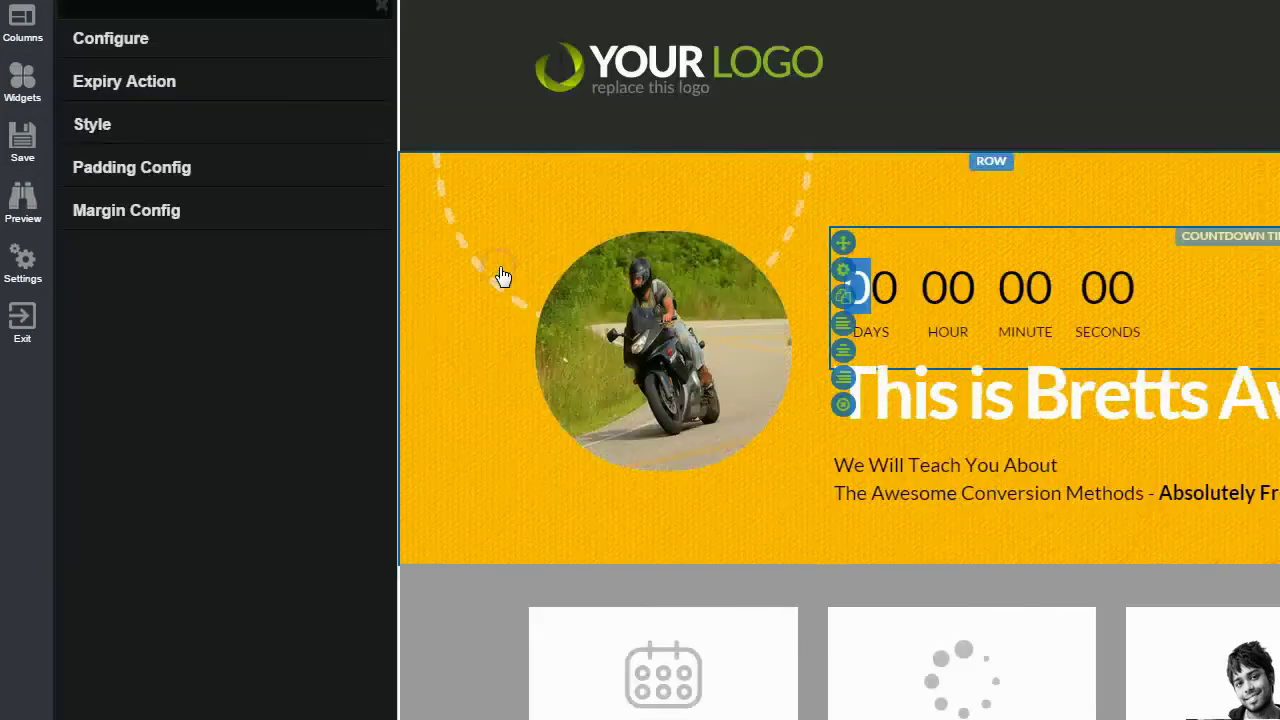
{"action": "left_click", "coordinate": [480, 312]}
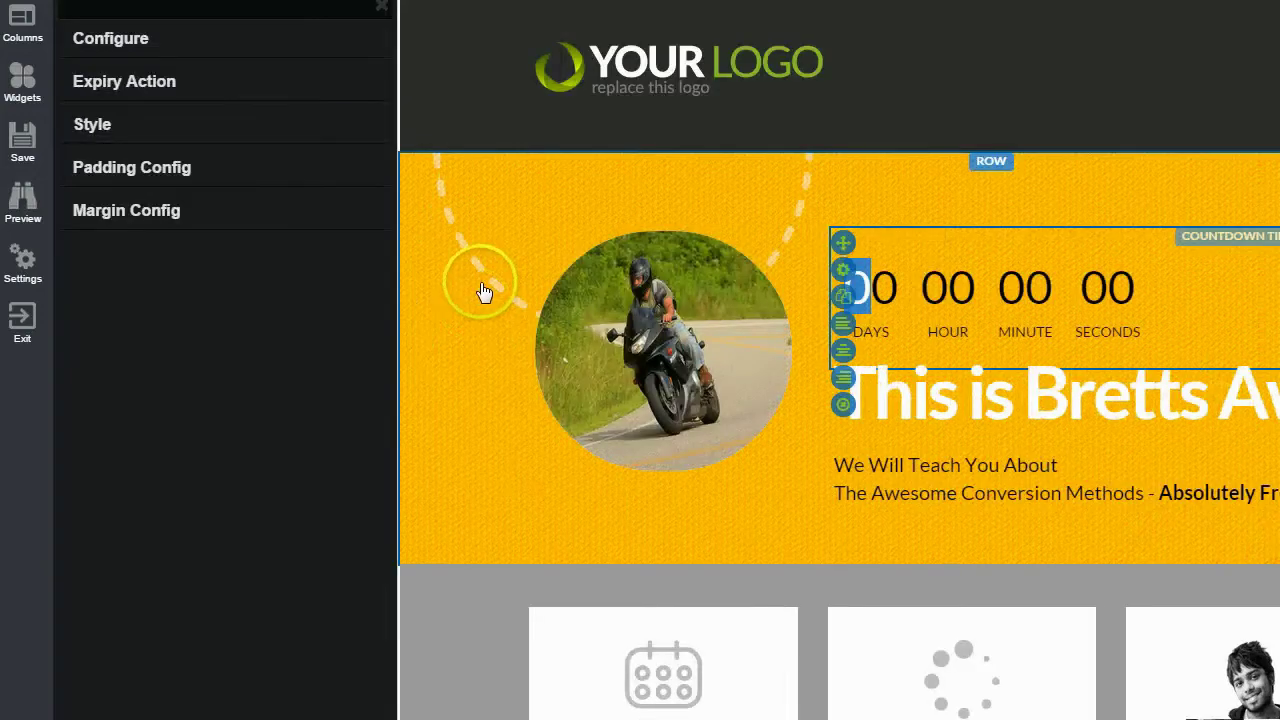
Check the 03/31/2015 7:09 PM EST target and expiry action, then expand Style
{"action": "left_click", "coordinate": [105, 40]}
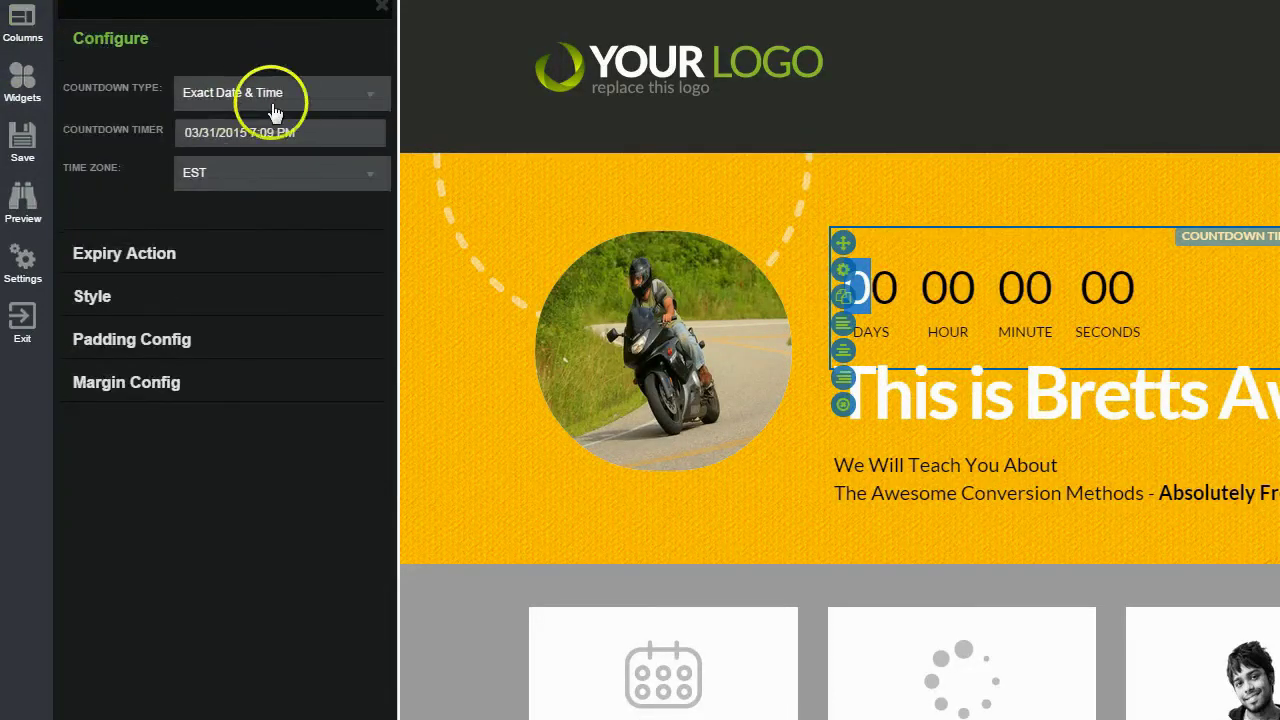
{"action": "left_click", "coordinate": [300, 134]}
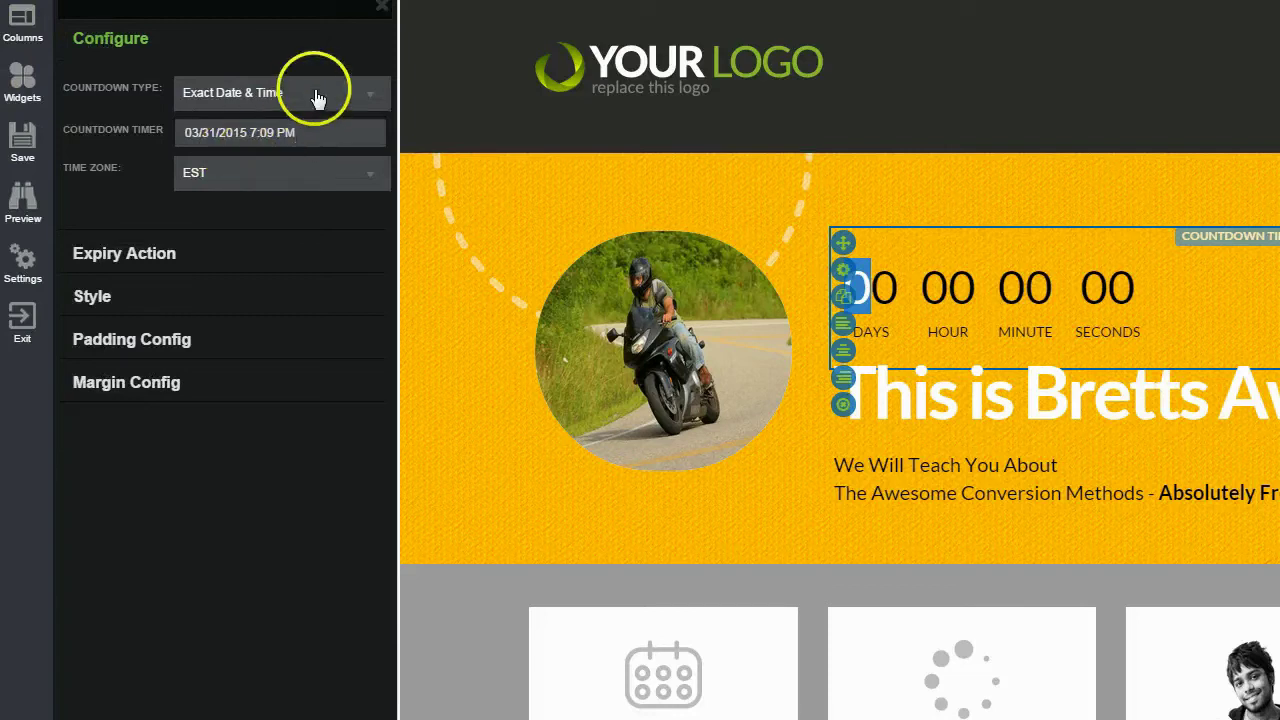
{"action": "left_click", "coordinate": [124, 254]}
{"action": "left_click", "coordinate": [108, 233]}
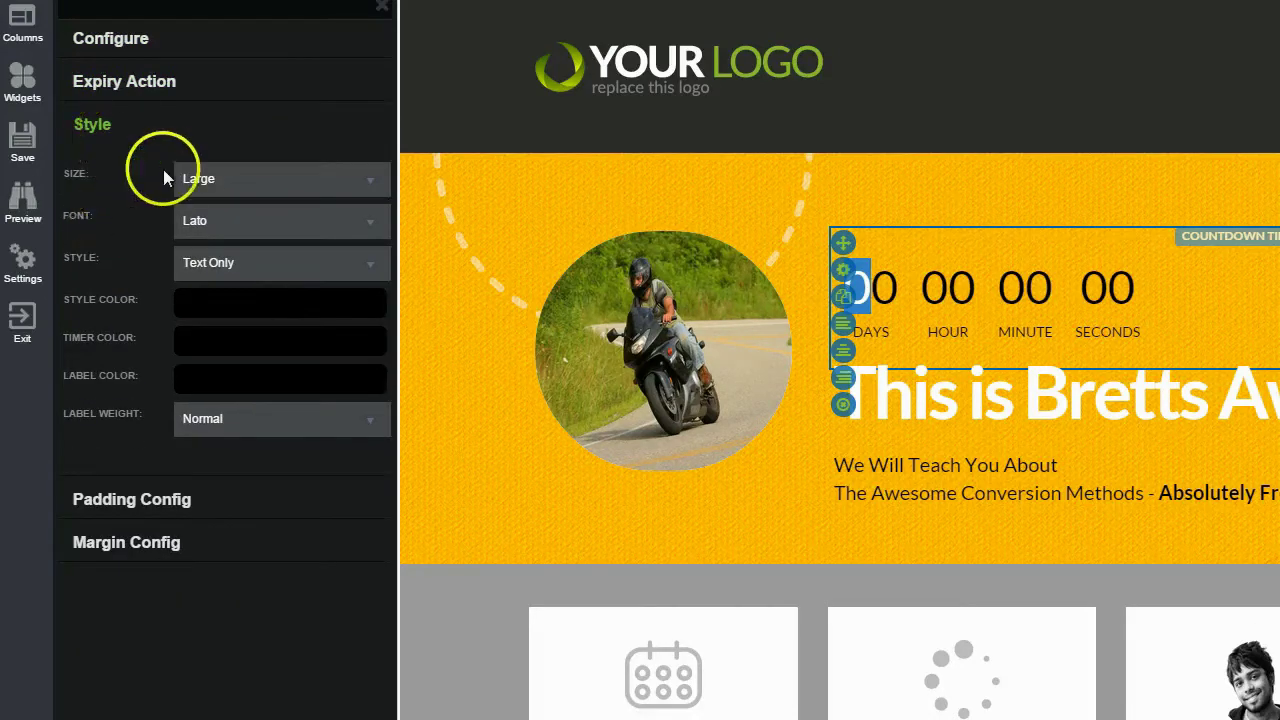
{"action": "left_click", "coordinate": [365, 184]}
{"action": "left_click", "coordinate": [222, 222]}
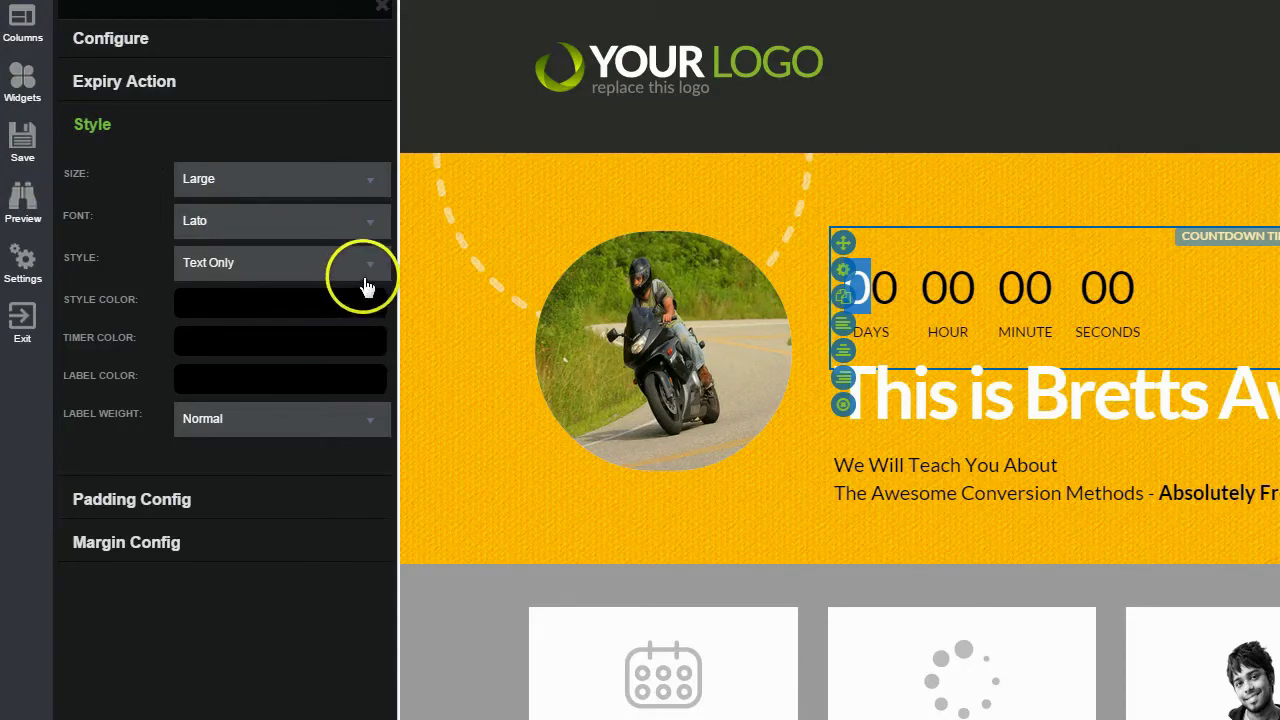
{"action": "left_click", "coordinate": [348, 419]}
{"action": "left_click", "coordinate": [320, 222]}
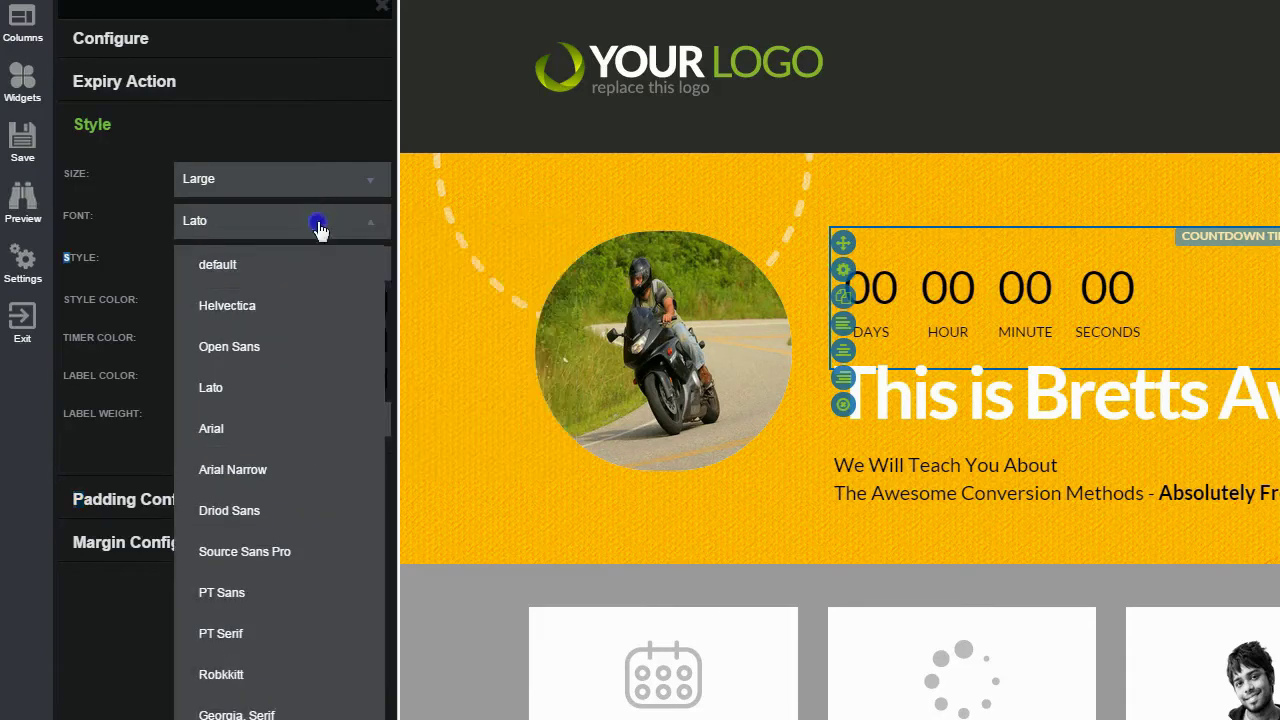
{"action": "left_click", "coordinate": [317, 228]}
{"action": "left_click", "coordinate": [340, 420]}
{"action": "left_click", "coordinate": [340, 418]}
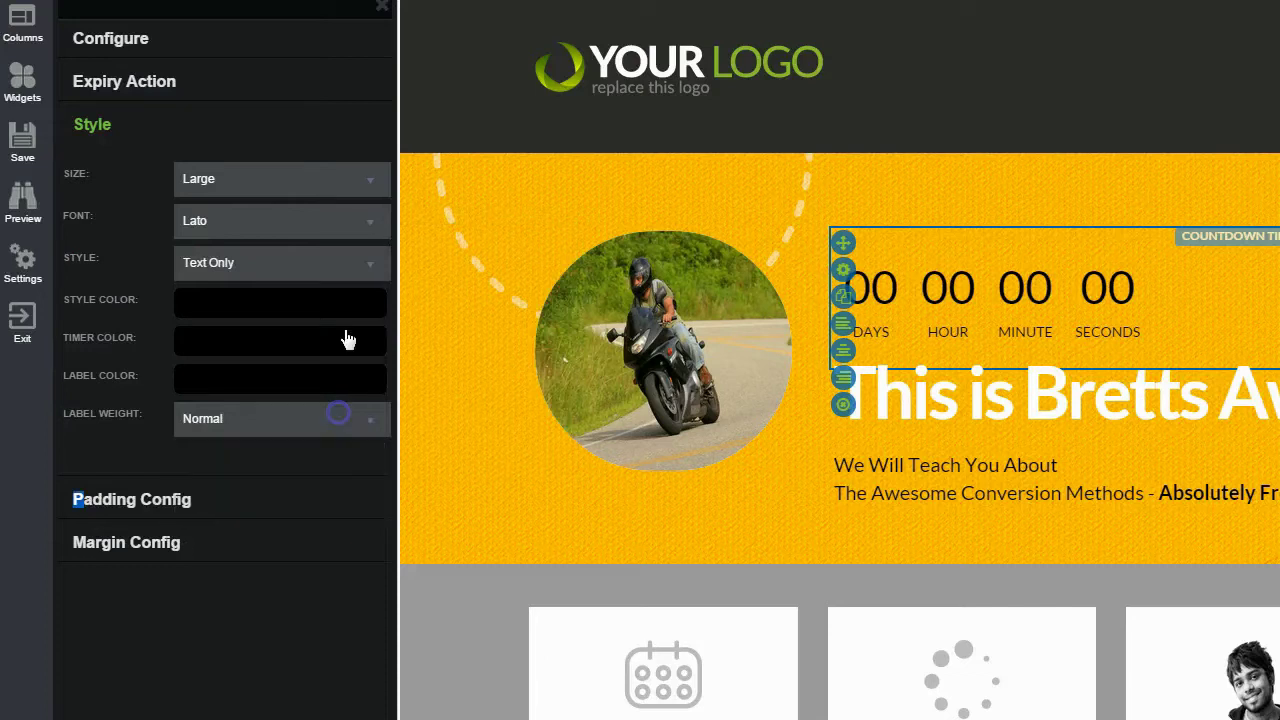
{"action": "left_click", "coordinate": [357, 278]}
{"action": "left_click_drag", "start_coordinate": [357, 283], "coordinate": [230, 528]}
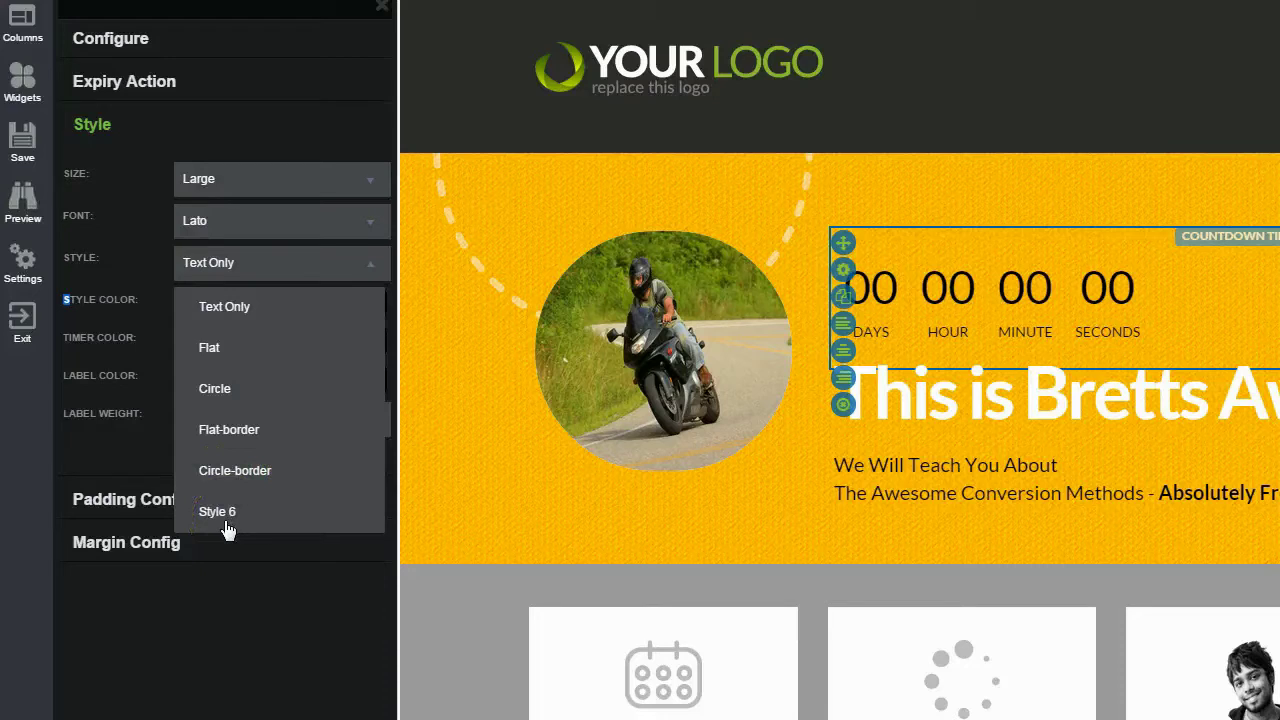
{"action": "left_click", "coordinate": [227, 526]}
{"action": "left_click_drag", "start_coordinate": [222, 430], "coordinate": [222, 516]}
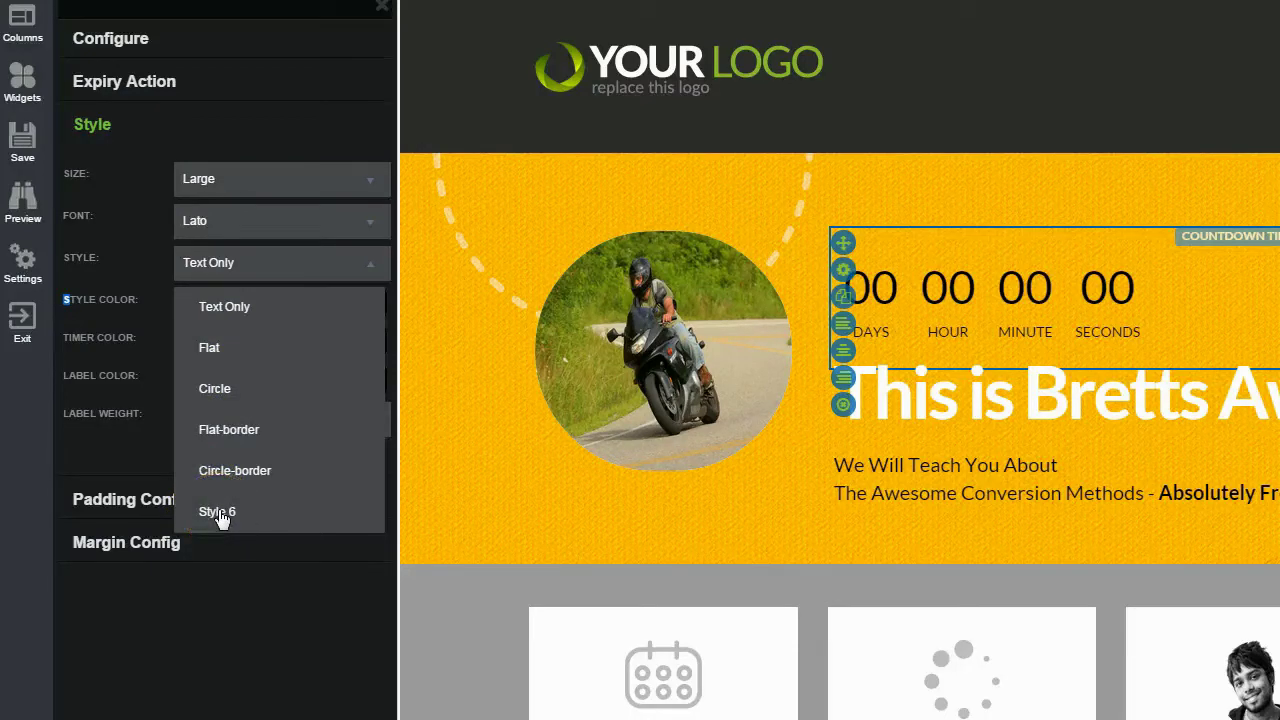